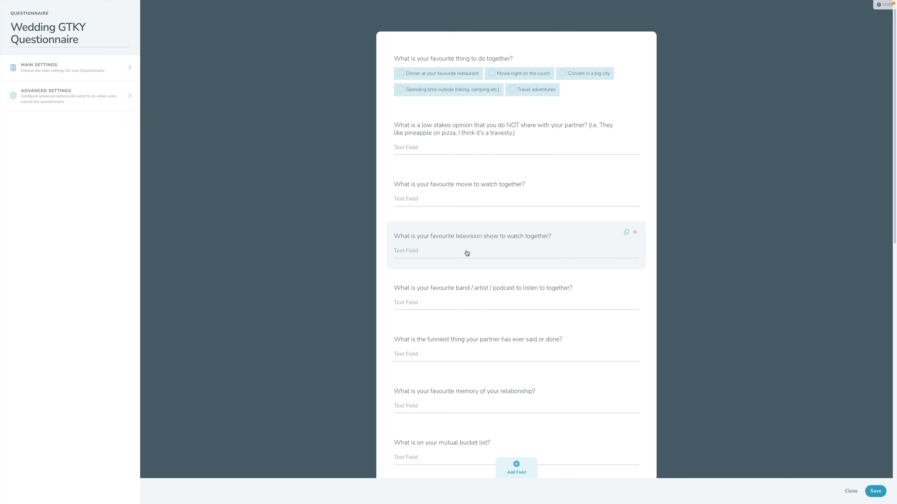
Review the questions in the Wedding GTKY Questionnaire template and its main settings for theme, form title, instructions and button text
{"action": "scroll", "coordinate": [467, 253], "scroll_direction": "down", "scroll_amount": 10}
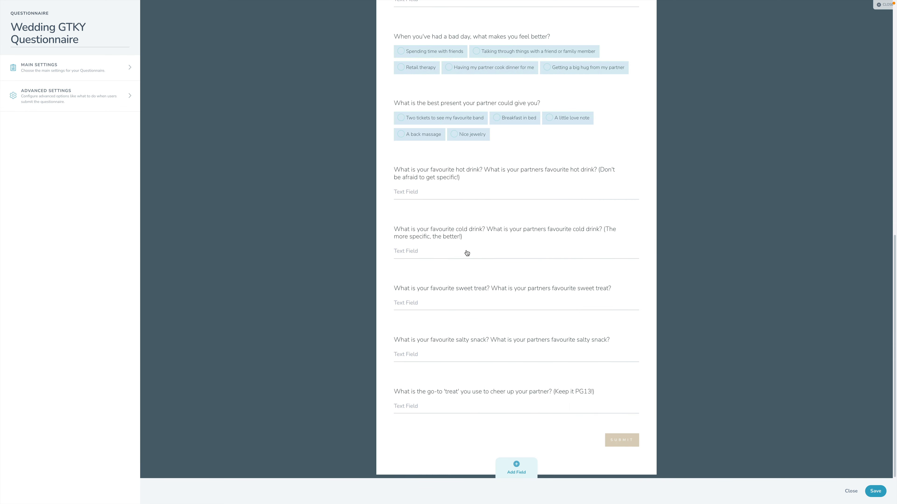
{"action": "scroll", "coordinate": [466, 253], "scroll_direction": "up", "scroll_amount": 10}
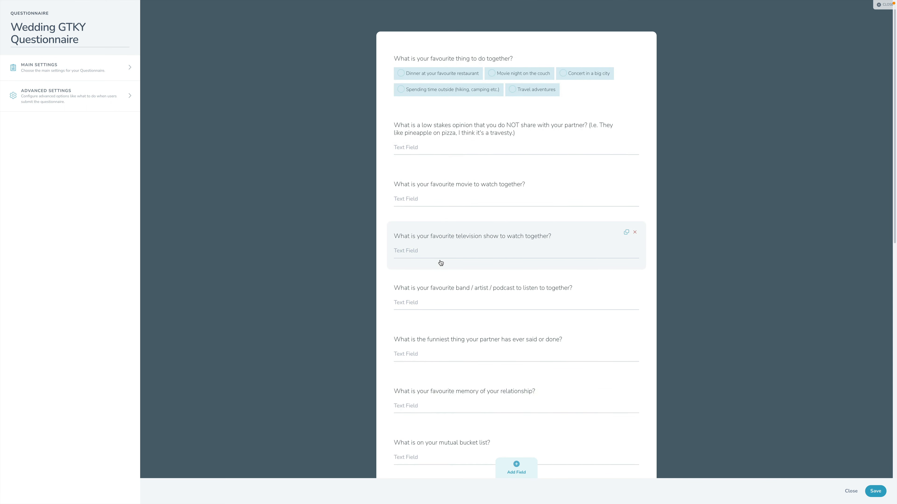
{"action": "left_click", "coordinate": [64, 77]}
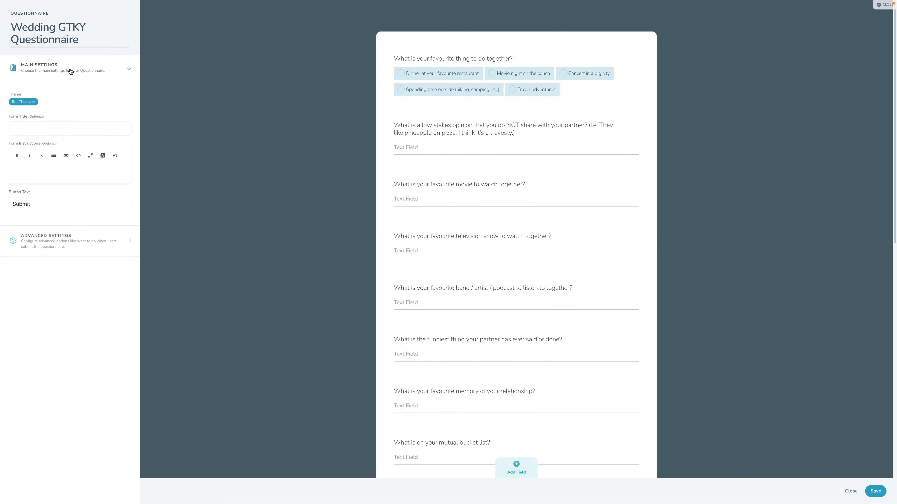
{"action": "left_click", "coordinate": [16, 127]}
{"action": "left_click", "coordinate": [17, 166]}
{"action": "left_click", "coordinate": [36, 199]}
Choose Show Message as the on-submission action in the advanced settings, after trying Redirect URL, and save the questionnaire template
{"action": "left_click", "coordinate": [58, 241]}
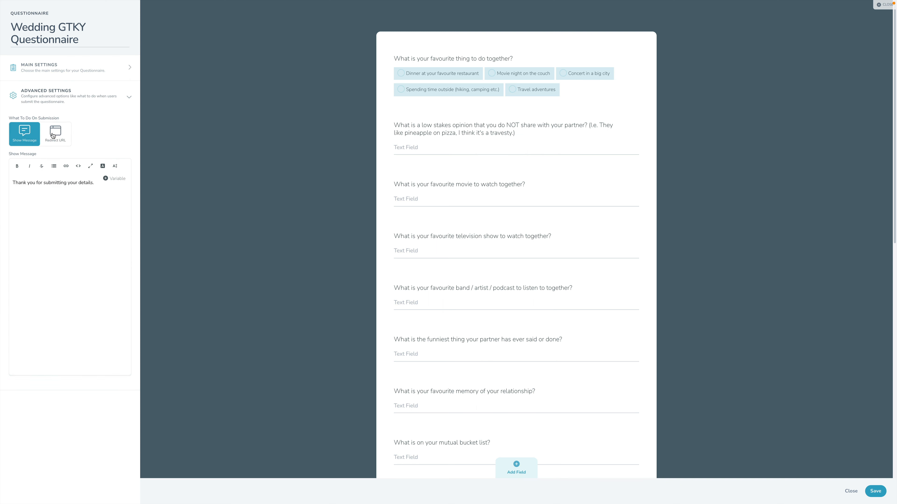
{"action": "left_click", "coordinate": [27, 175]}
{"action": "left_click", "coordinate": [55, 134]}
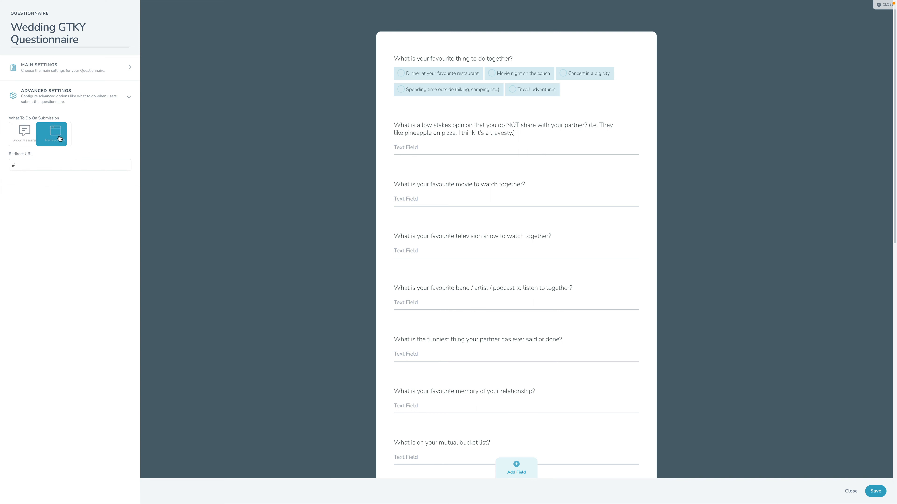
{"action": "left_click", "coordinate": [25, 135]}
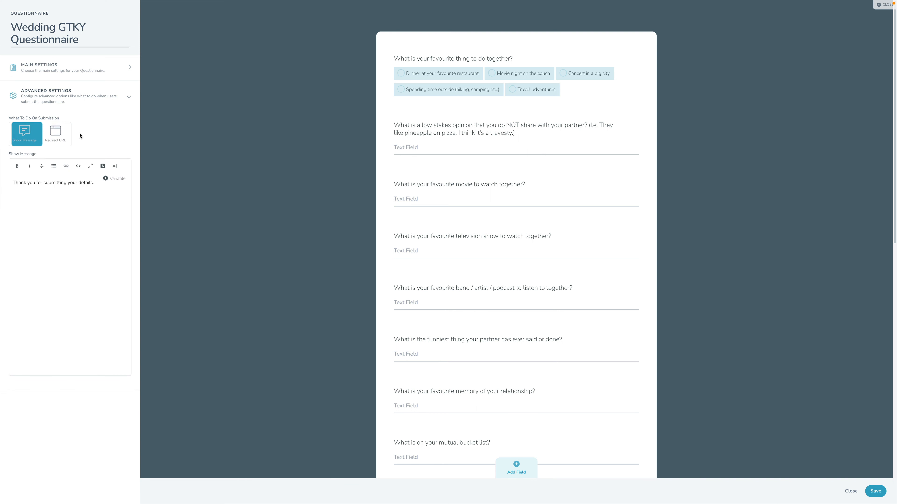
{"action": "left_click", "coordinate": [68, 102]}
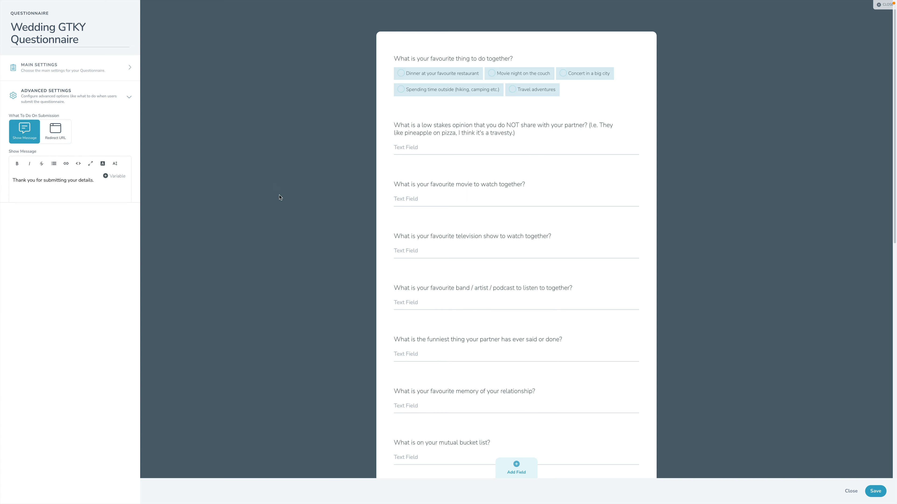
{"action": "left_click", "coordinate": [875, 491]}
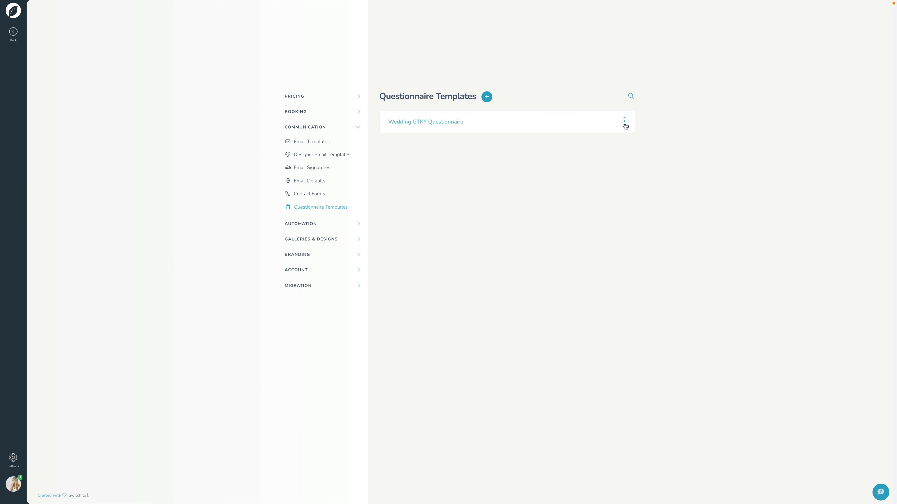
Preview the Wedding GTKY Questionnaire template and look through all its questions, leaving the preview when done
{"action": "left_click", "coordinate": [625, 124]}
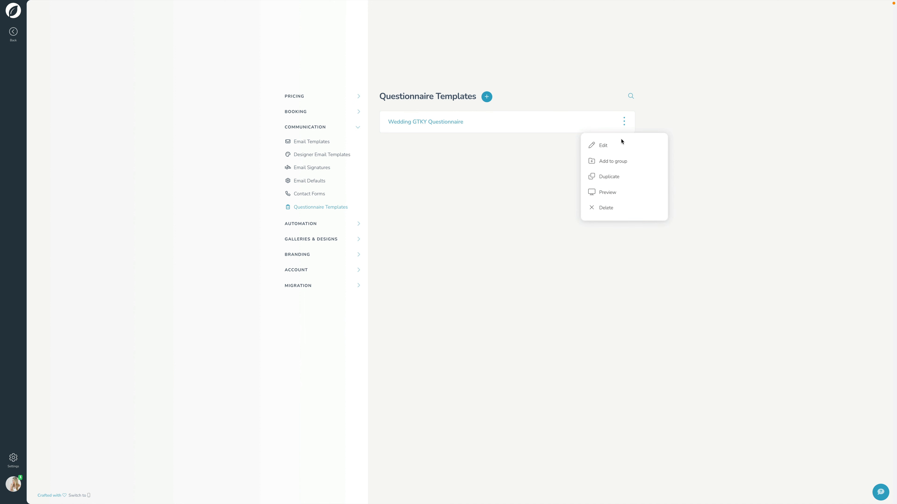
{"action": "left_click", "coordinate": [607, 194]}
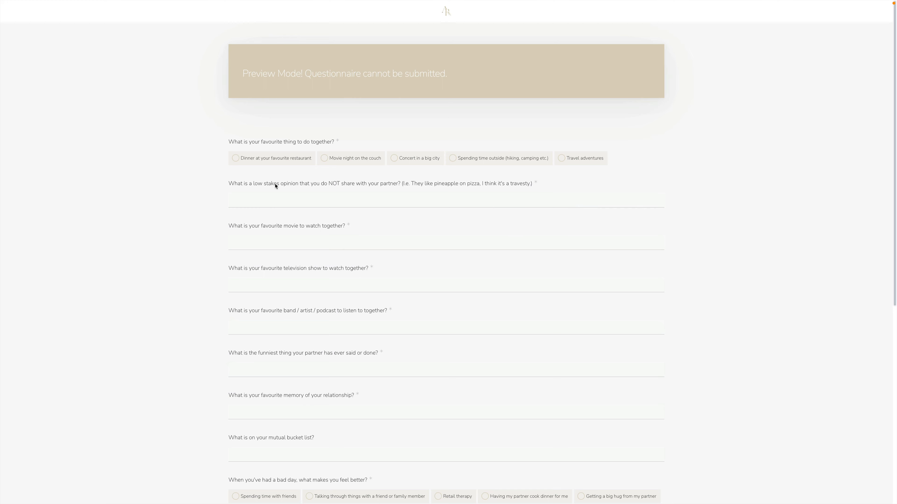
{"action": "scroll", "coordinate": [168, 193], "scroll_direction": "down", "scroll_amount": 10}
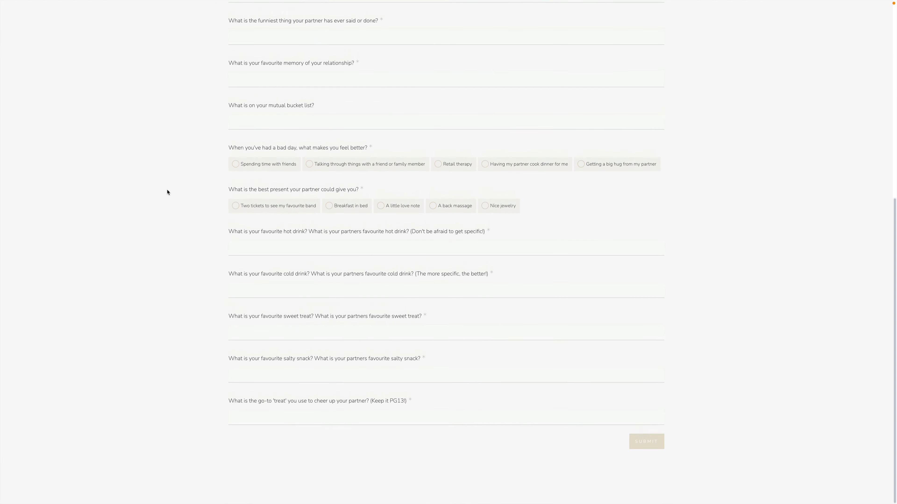
{"action": "scroll", "coordinate": [168, 192], "scroll_direction": "up", "scroll_amount": 10}
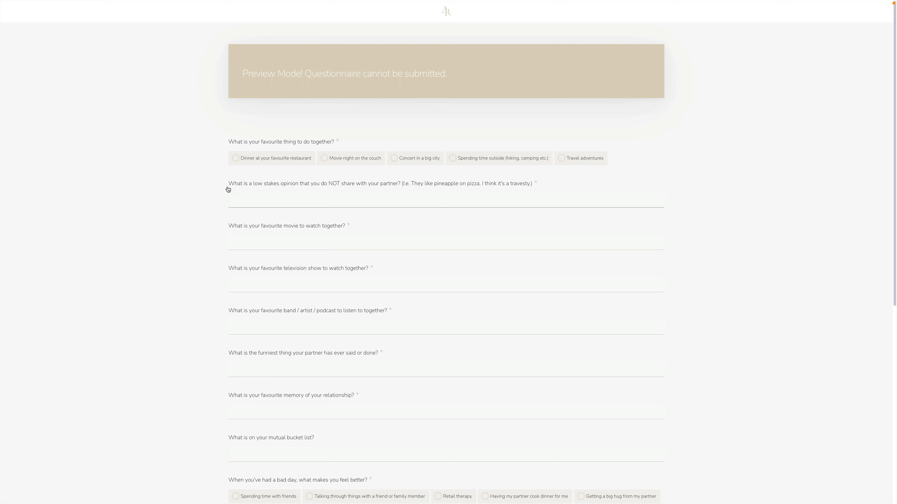
{"action": "scroll", "coordinate": [216, 236], "scroll_direction": "down", "scroll_amount": 8}
{"action": "scroll", "coordinate": [176, 262], "scroll_direction": "up", "scroll_amount": 10}
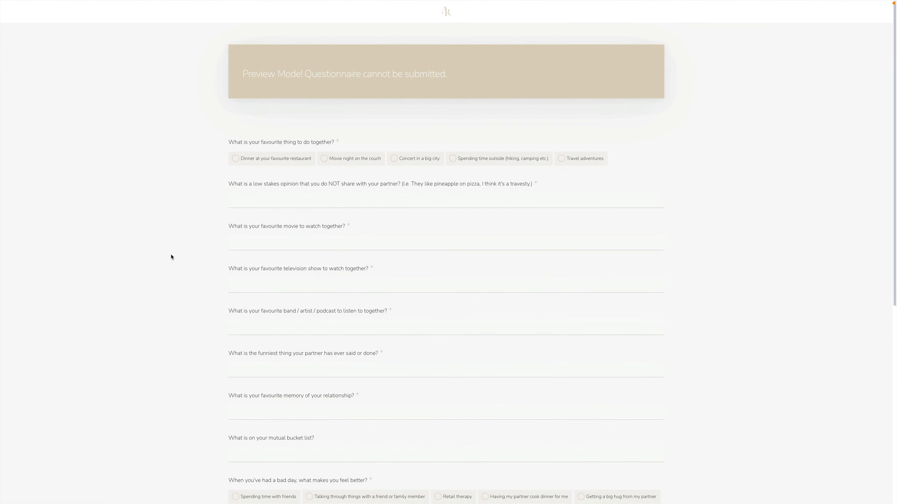
{"action": "key", "text": "super+w"}
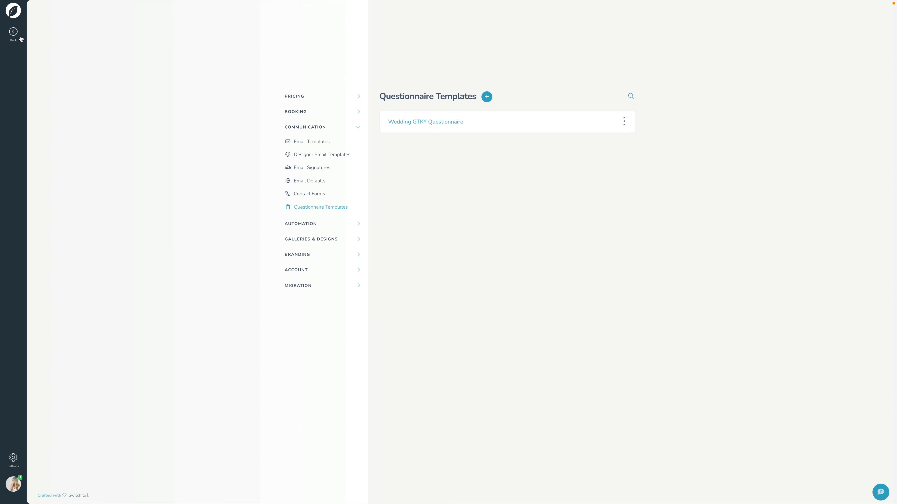
Leave the template settings and open the questionnaires of the wedding shoot dated Jun 4, 2022
{"action": "left_click", "coordinate": [14, 32]}
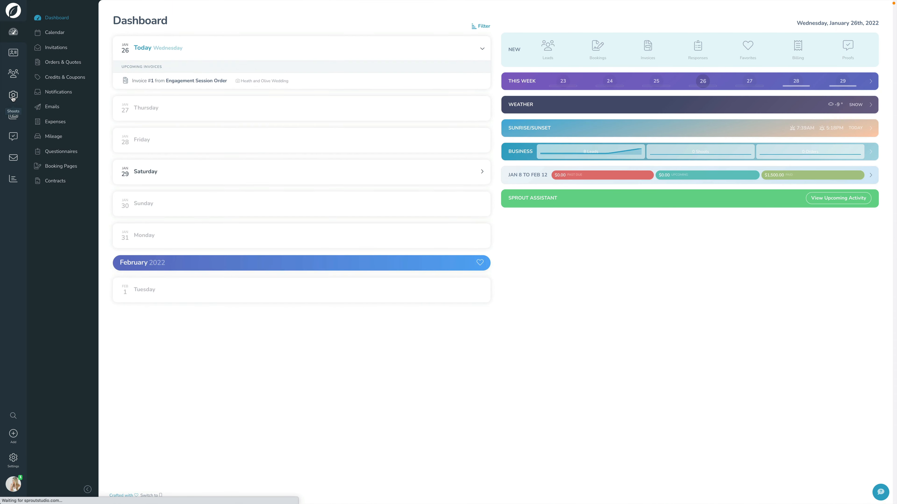
{"action": "left_click", "coordinate": [13, 97]}
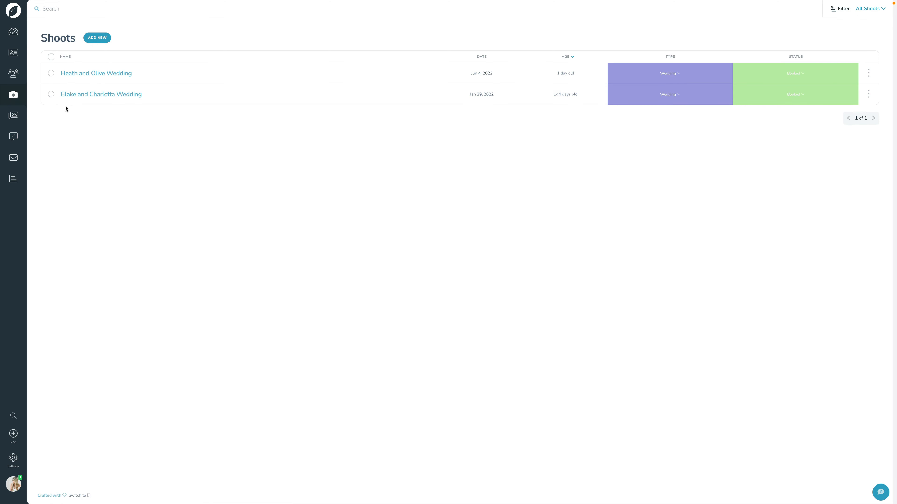
{"action": "left_click", "coordinate": [96, 74]}
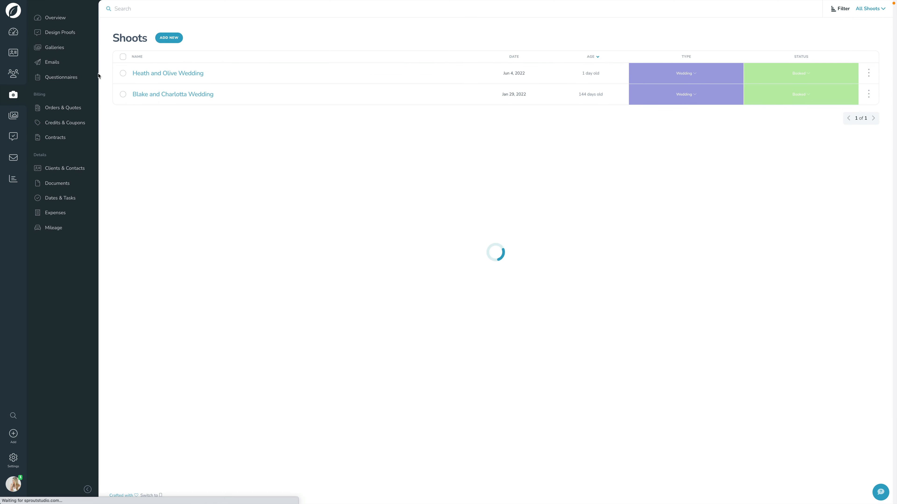
{"action": "left_click", "coordinate": [55, 78]}
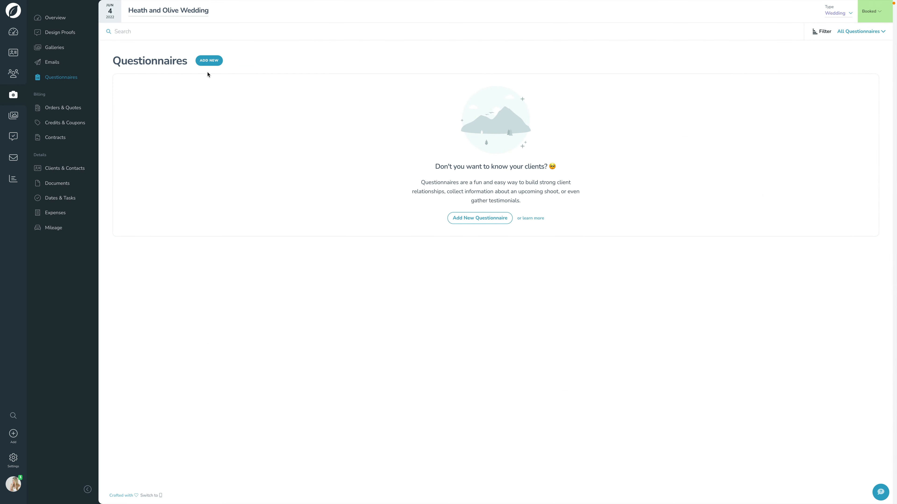
Add a new questionnaire to the shoot by applying the Wedding GTKY Questionnaire template over the blank one, and save it
{"action": "left_click", "coordinate": [211, 61]}
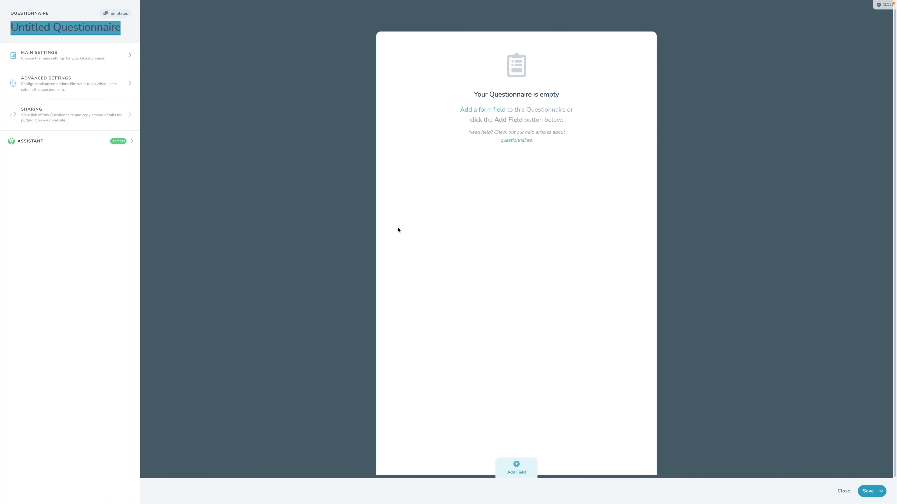
{"action": "left_click", "coordinate": [118, 15]}
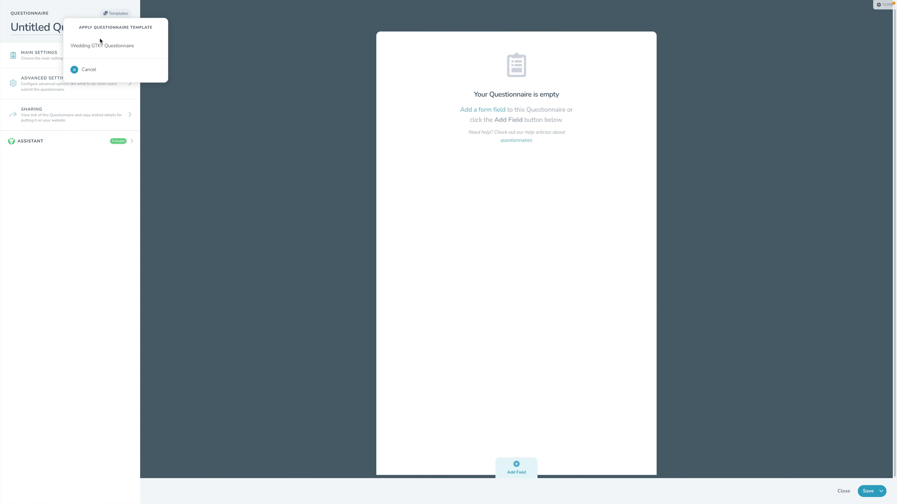
{"action": "left_click", "coordinate": [96, 47]}
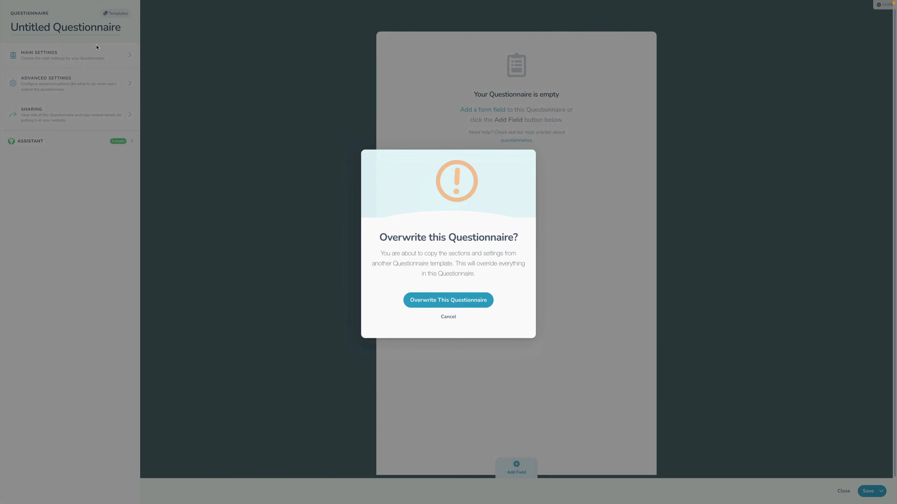
{"action": "left_click", "coordinate": [455, 301]}
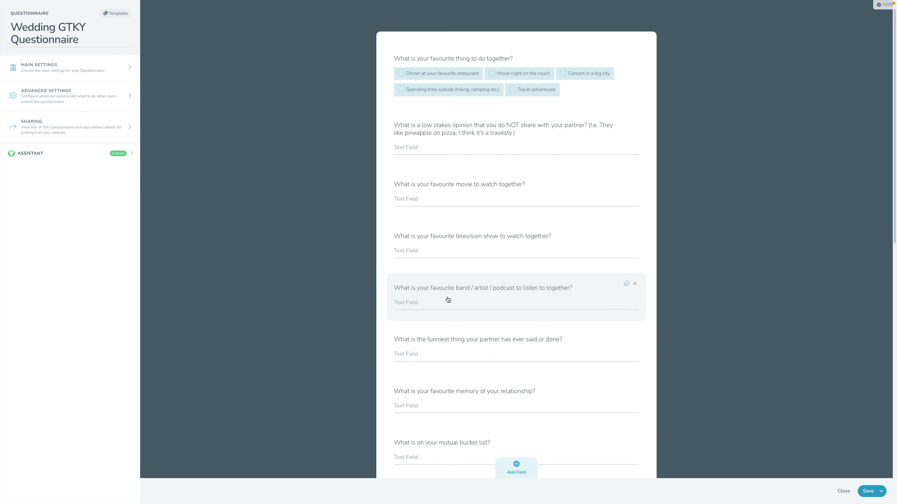
{"action": "scroll", "coordinate": [447, 299], "scroll_direction": "down", "scroll_amount": 12}
{"action": "scroll", "coordinate": [447, 299], "scroll_direction": "up", "scroll_amount": 12}
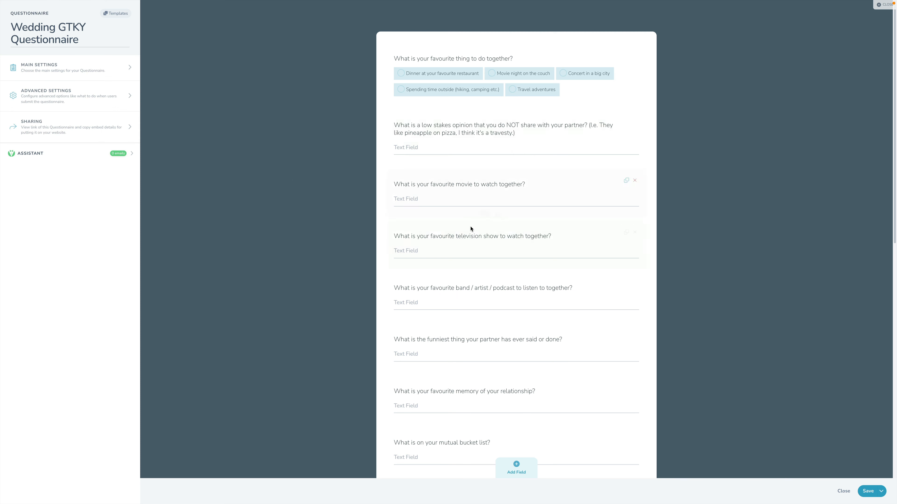
{"action": "left_click", "coordinate": [868, 491]}
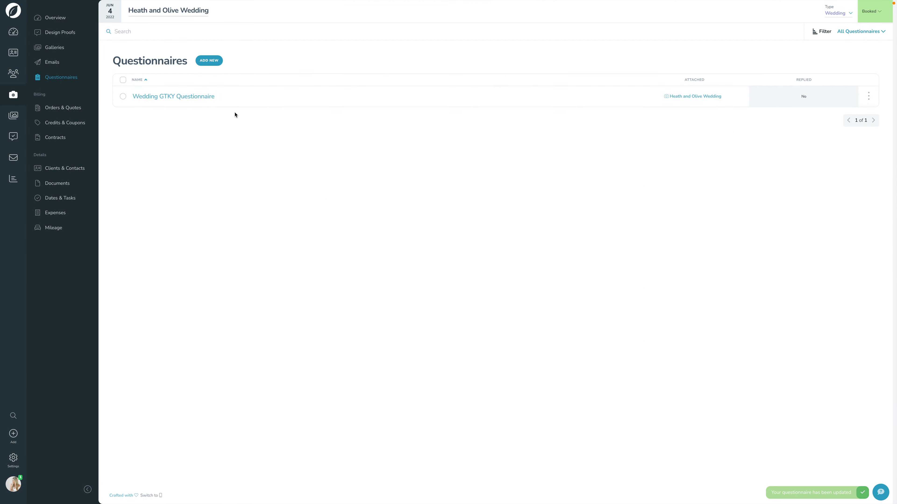
View the shoot's Wedding GTKY Questionnaire as the client page, and check which other actions it offers
{"action": "left_click", "coordinate": [868, 97]}
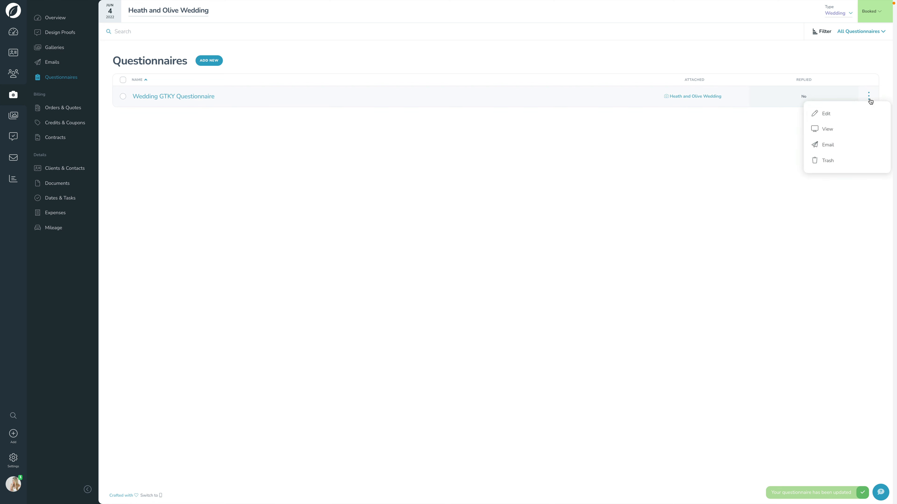
{"action": "left_click", "coordinate": [843, 132]}
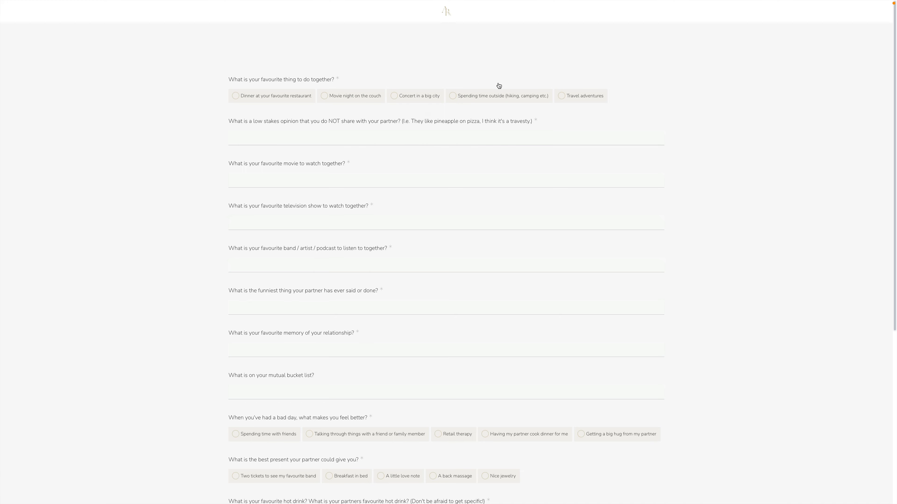
{"action": "key", "text": "ctrl+w"}
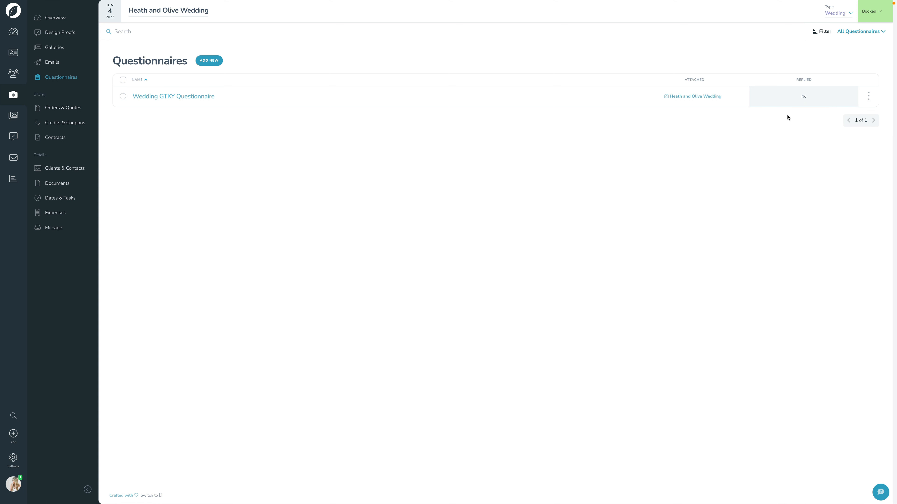
{"action": "left_click", "coordinate": [869, 97]}
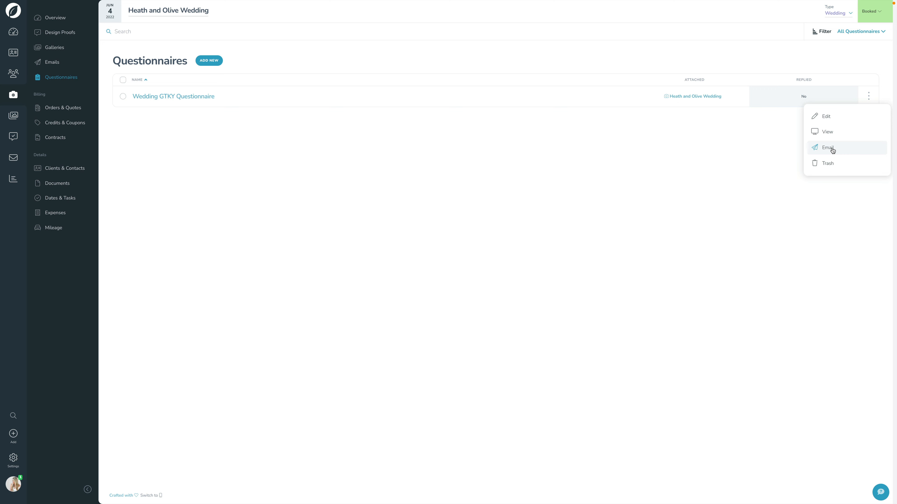
{"action": "left_click", "coordinate": [349, 168]}
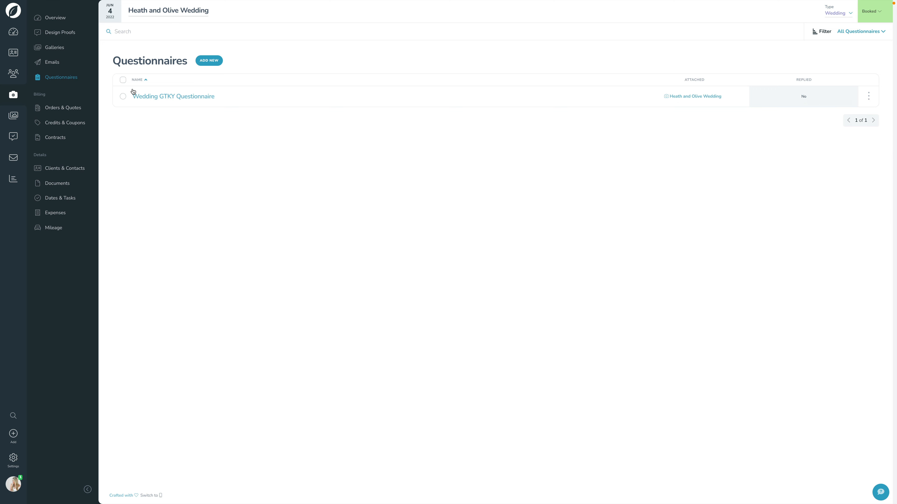
Start a new email to the primary client from the shoot's emails and show the variables available for its body
{"action": "left_click", "coordinate": [52, 62]}
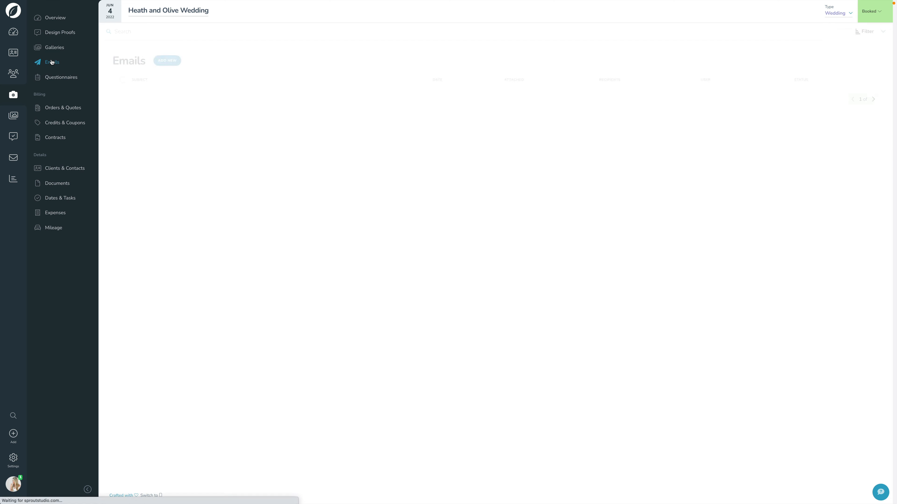
{"action": "left_click", "coordinate": [167, 61]}
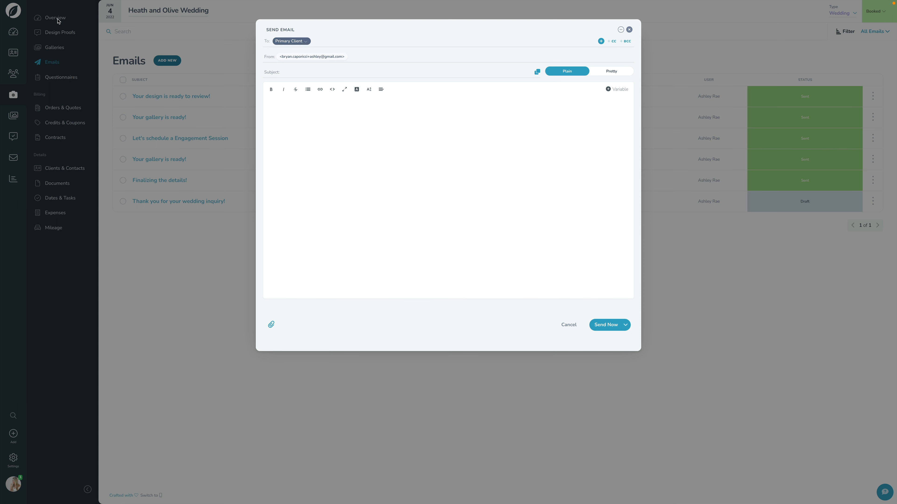
{"action": "left_click", "coordinate": [431, 144]}
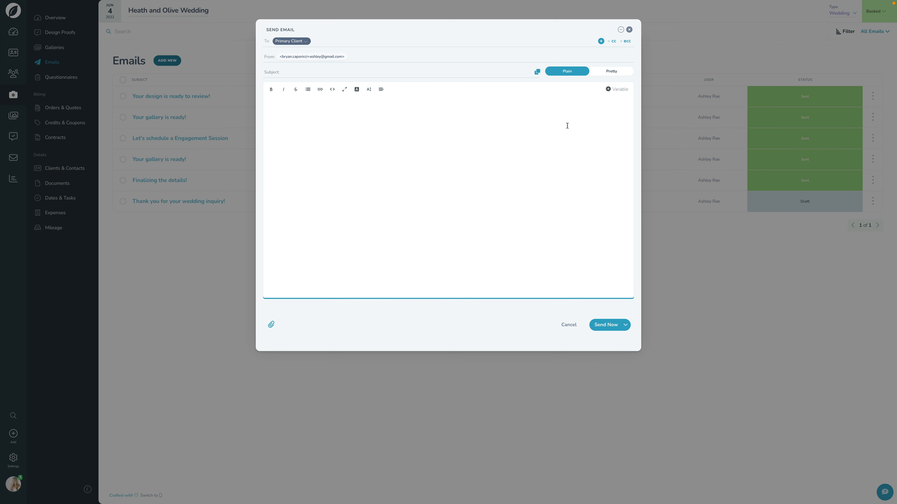
{"action": "left_click", "coordinate": [617, 89]}
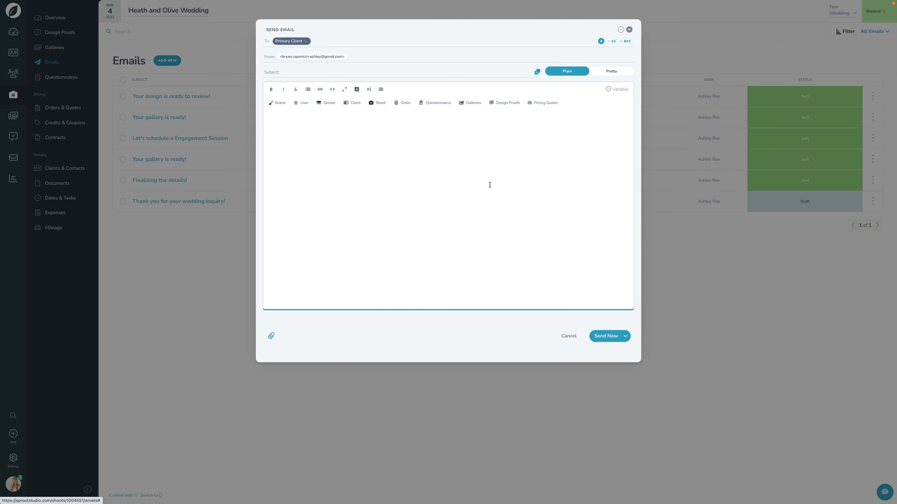
Insert the Wedding GTKY Questionnaire variable into the email body, and discard the draft
{"action": "left_click", "coordinate": [436, 106]}
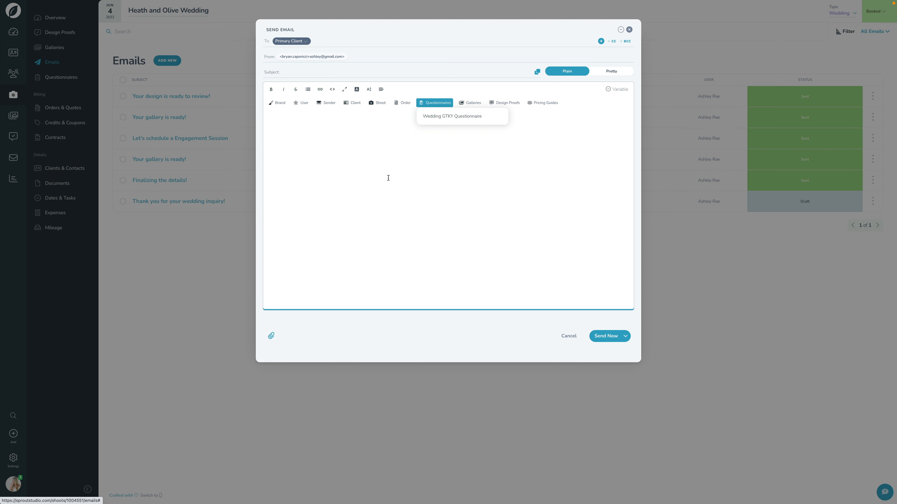
{"action": "left_click", "coordinate": [442, 117]}
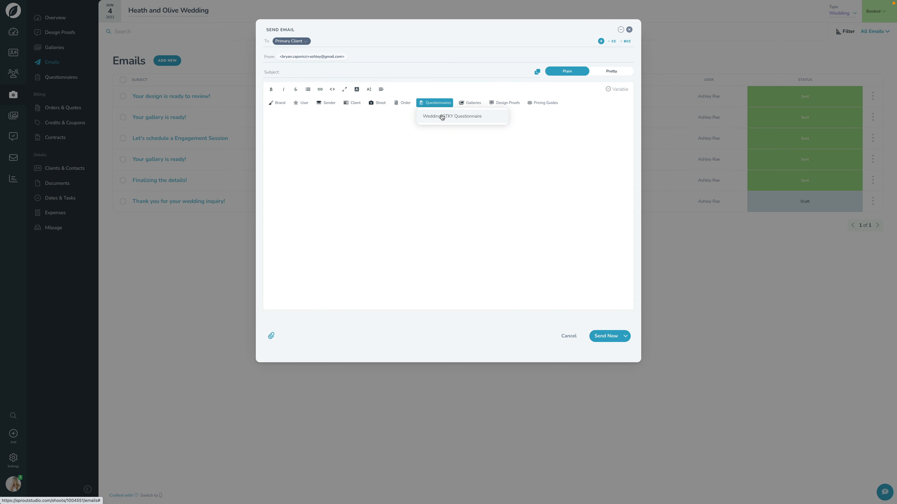
{"action": "left_click", "coordinate": [471, 104]}
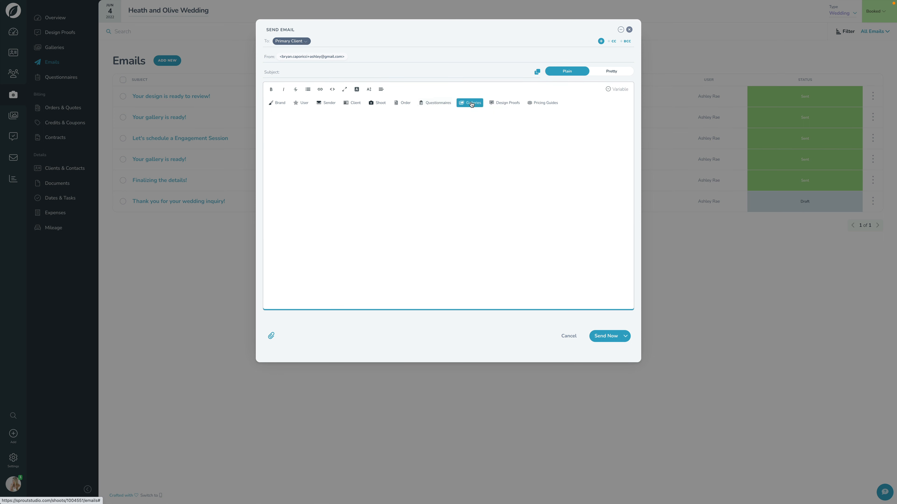
{"action": "left_click", "coordinate": [493, 103]}
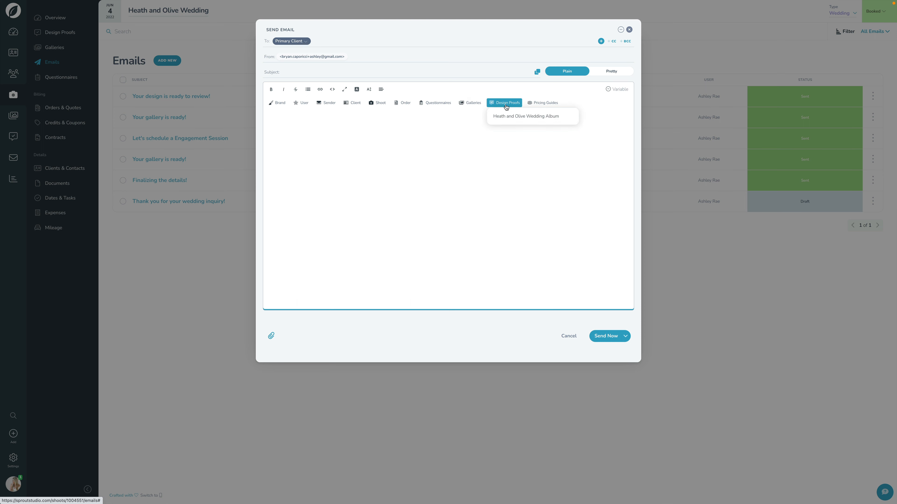
{"action": "left_click", "coordinate": [404, 104]}
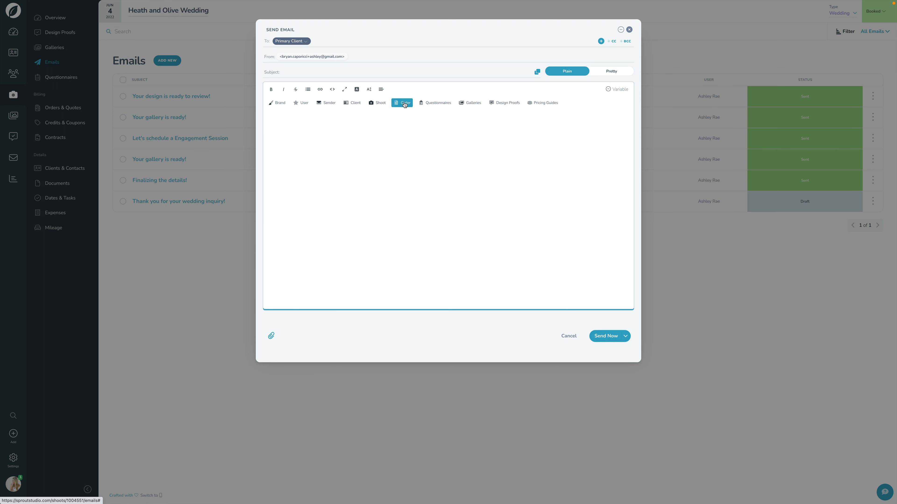
{"action": "left_click", "coordinate": [435, 105]}
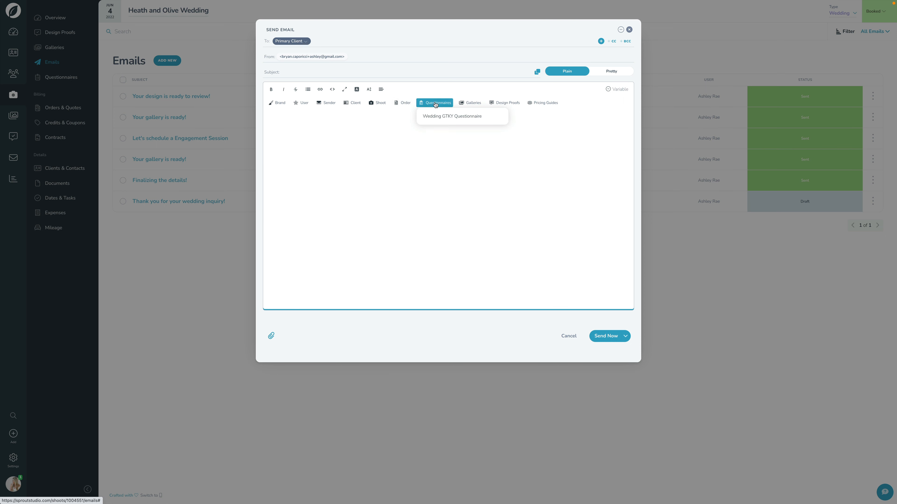
{"action": "left_click", "coordinate": [434, 117]}
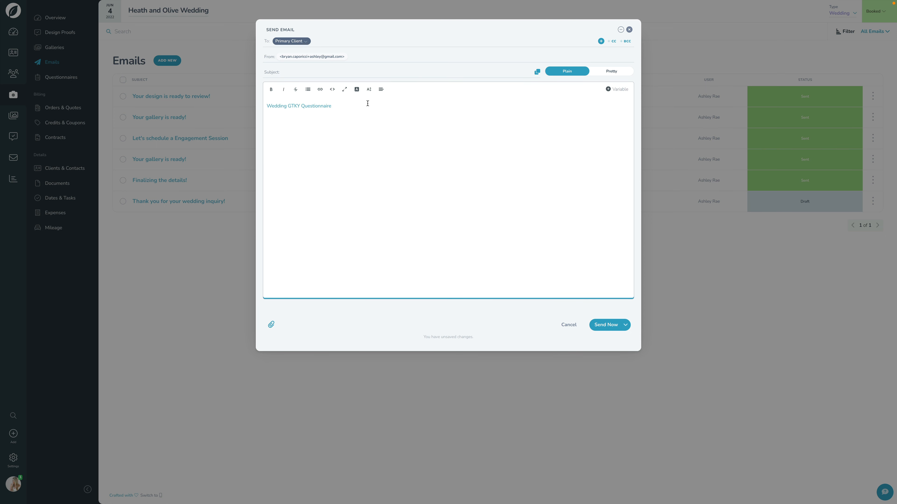
{"action": "left_click", "coordinate": [628, 30]}
{"action": "left_click", "coordinate": [423, 302]}
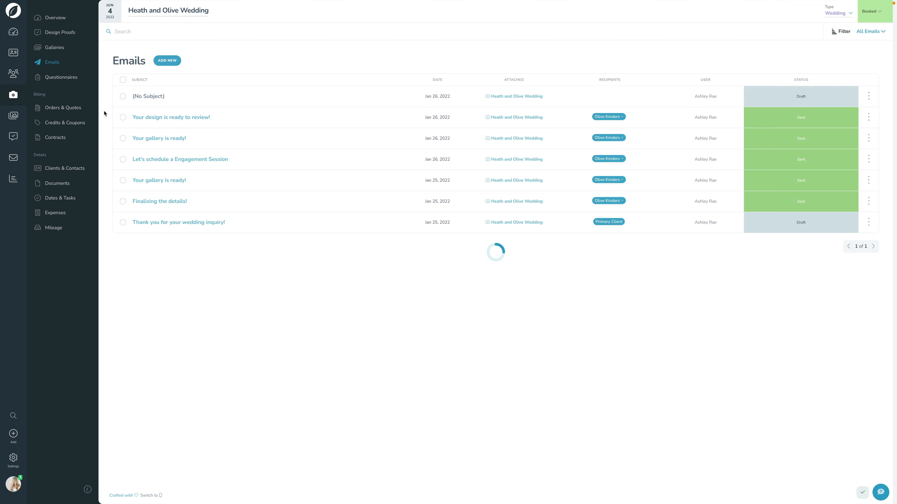
Return to the shoot's questionnaires and email the Wedding GTKY Questionnaire to the primary client immediately with the prefilled message
{"action": "left_click", "coordinate": [66, 81]}
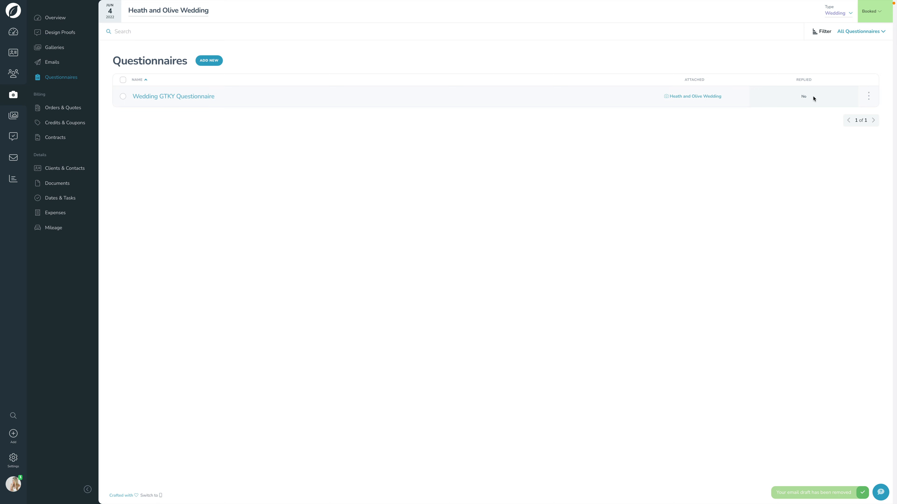
{"action": "left_click", "coordinate": [870, 97]}
{"action": "left_click", "coordinate": [839, 152]}
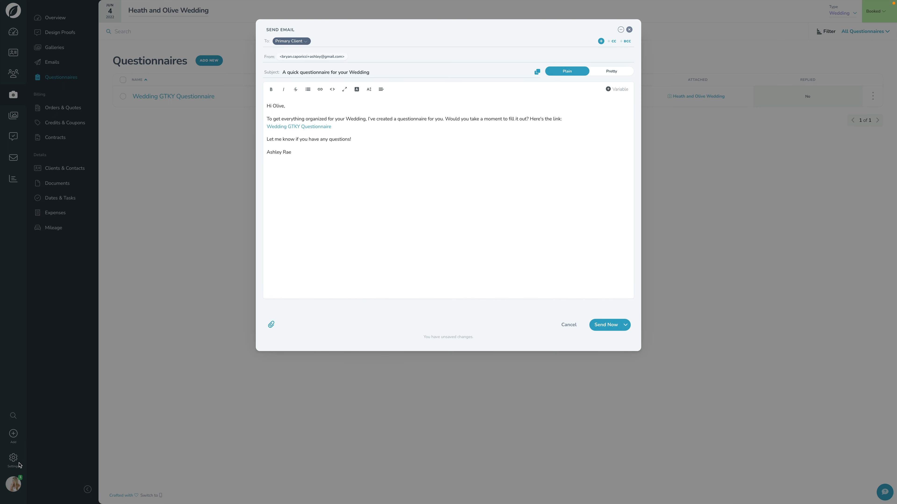
{"action": "left_click", "coordinate": [342, 194]}
{"action": "left_click", "coordinate": [599, 329]}
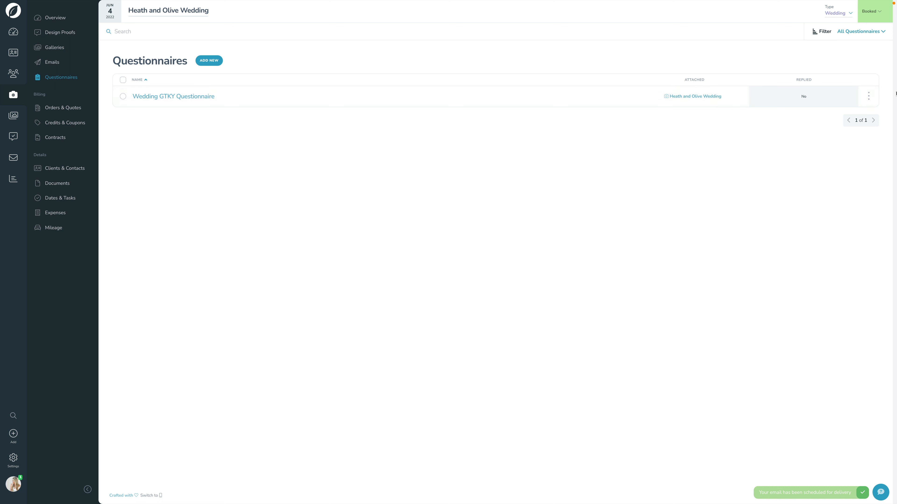
View the shoot's questionnaire as the client page and select "Movie night on the couch" as the favourite thing to do together
{"action": "left_click", "coordinate": [868, 96]}
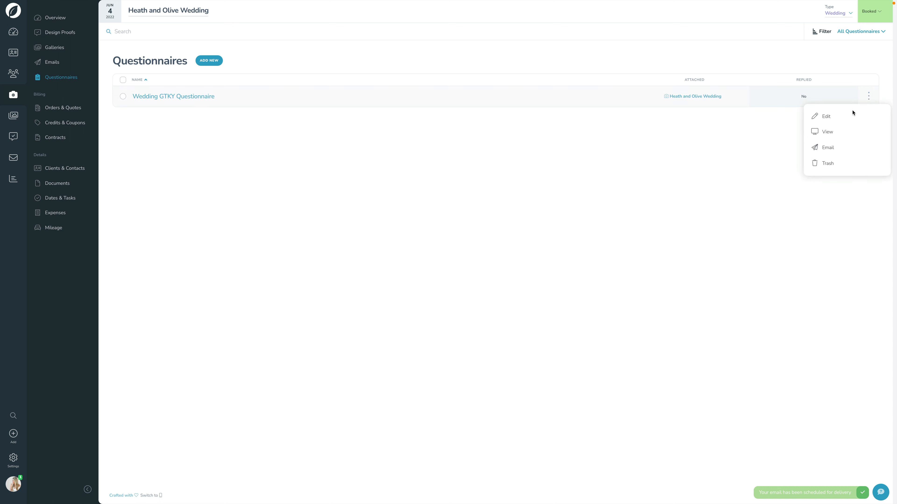
{"action": "left_click", "coordinate": [833, 133]}
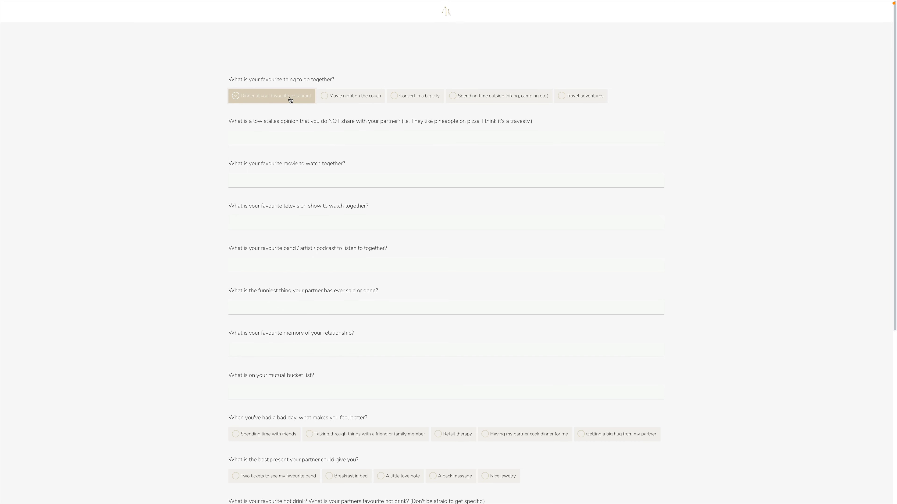
{"action": "left_click", "coordinate": [350, 100]}
{"action": "left_click", "coordinate": [403, 101]}
{"action": "left_click", "coordinate": [499, 100]}
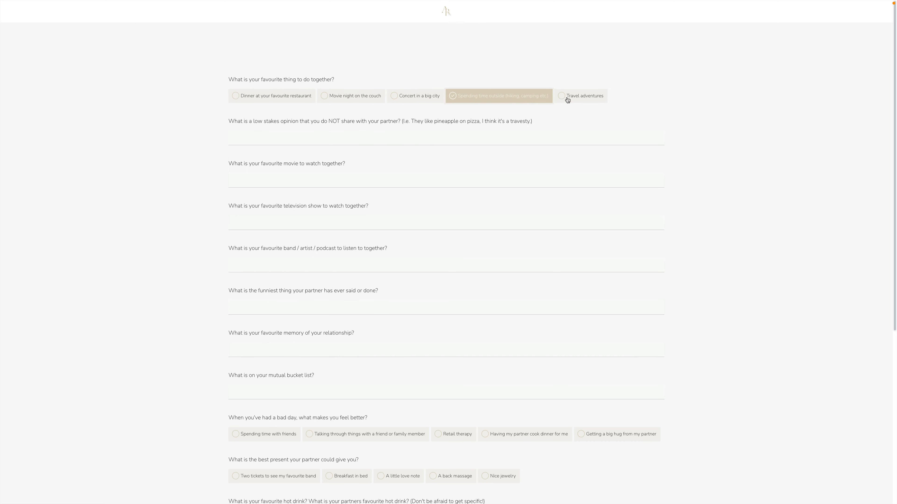
{"action": "left_click", "coordinate": [568, 99]}
{"action": "left_click", "coordinate": [510, 99]}
{"action": "left_click", "coordinate": [415, 99]}
{"action": "left_click", "coordinate": [344, 99]}
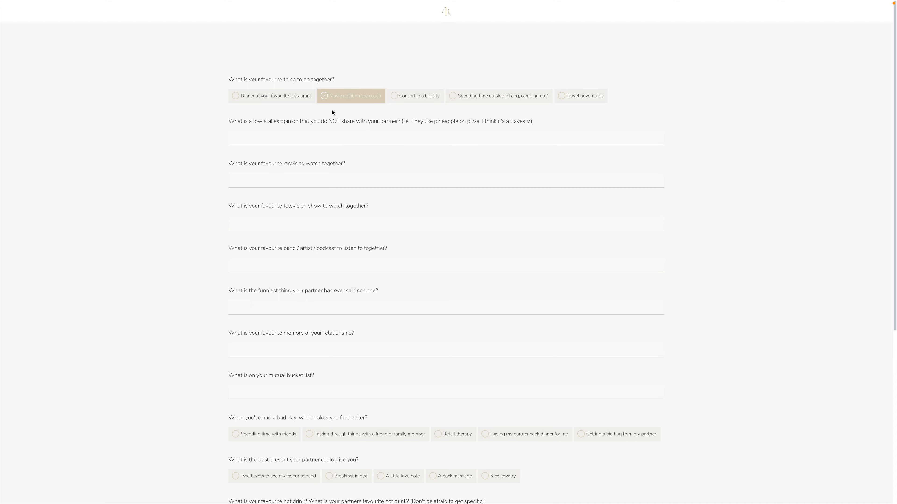
Answer the low stakes opinion question with "Answer" and submit the questionnaire
{"action": "left_click", "coordinate": [276, 137]}
{"action": "type", "text": "Answer"}
{"action": "scroll", "coordinate": [296, 261], "scroll_direction": "down", "scroll_amount": 6}
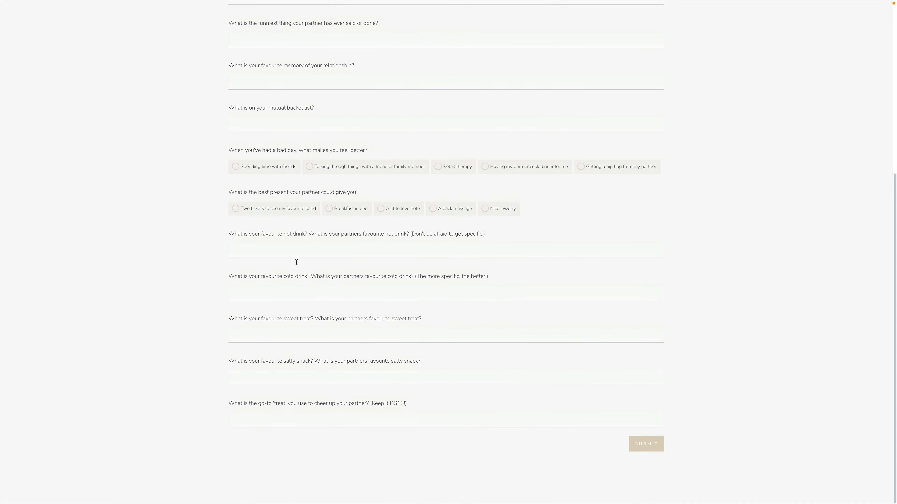
{"action": "left_click", "coordinate": [656, 454]}
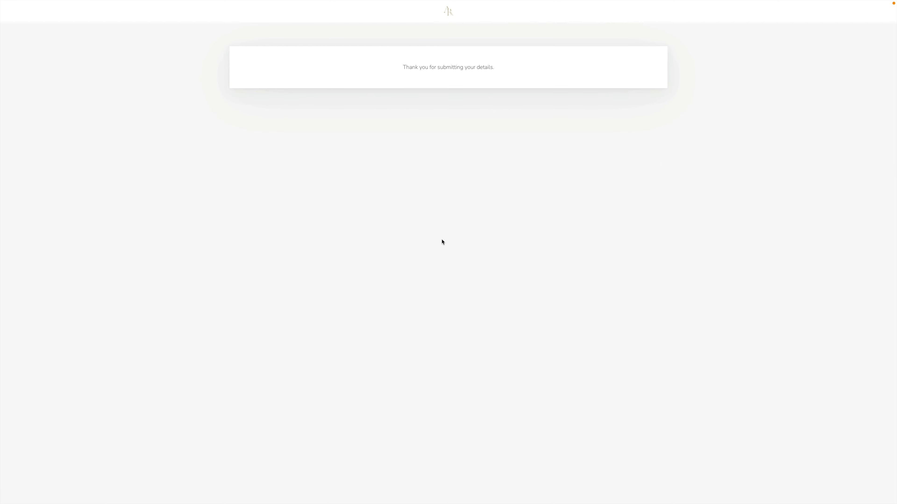
Close the client page, refresh the shoot's questionnaires, and view the submitted response to the Wedding GTKY Questionnaire
{"action": "key", "text": "super+w"}
{"action": "key", "text": "super+r"}
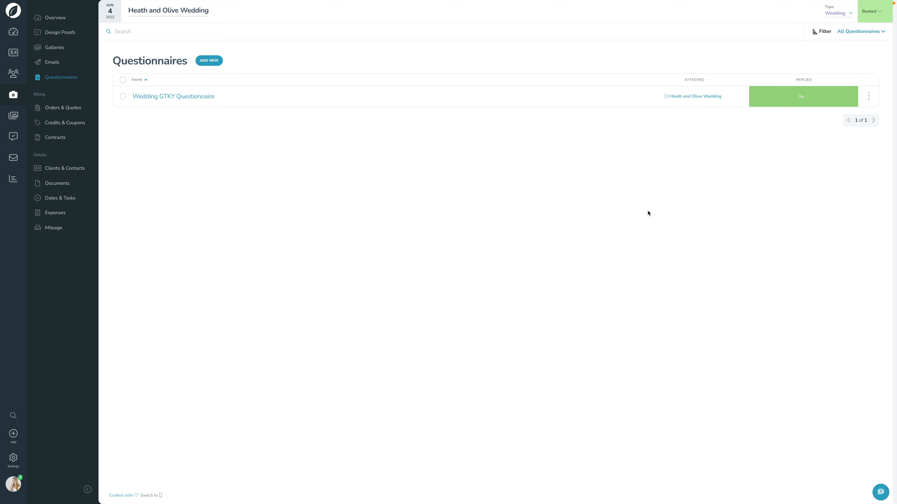
{"action": "left_click", "coordinate": [794, 101]}
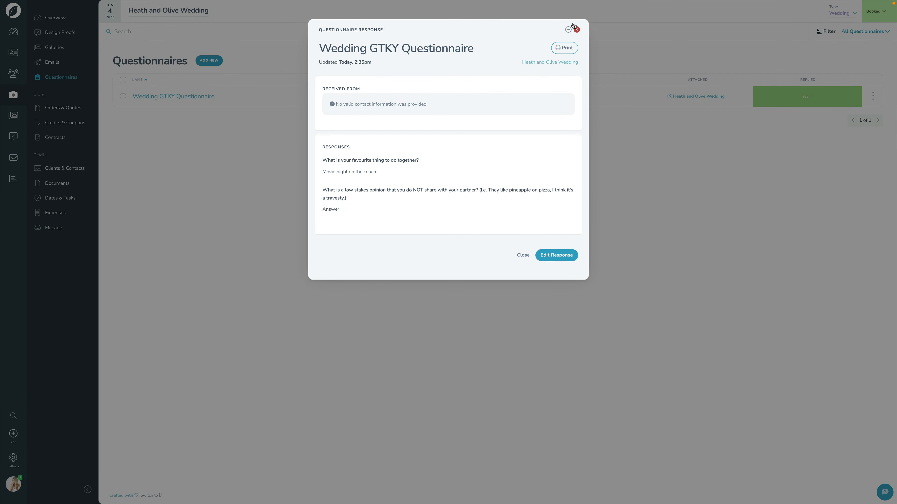
{"action": "left_click", "coordinate": [577, 30]}
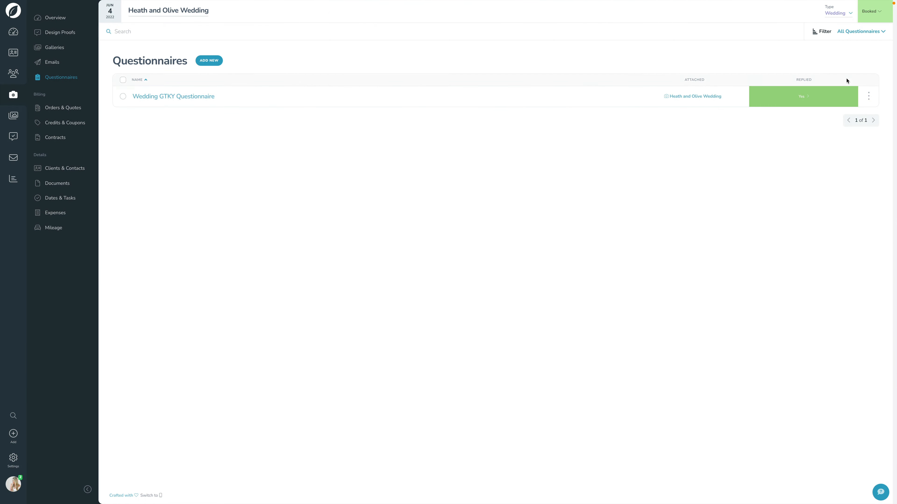
Update the client's questionnaire with "Answer 2" for the favourite movie question, and check the revised response
{"action": "left_click", "coordinate": [869, 99]}
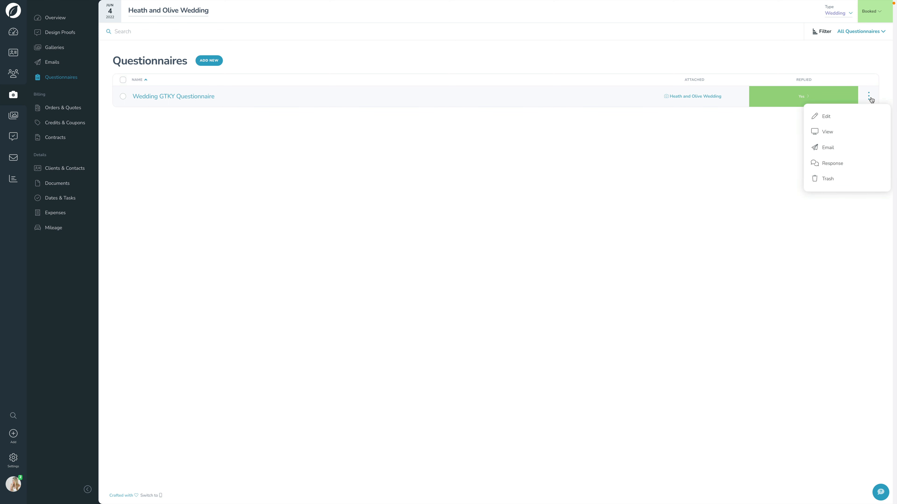
{"action": "left_click", "coordinate": [827, 133]}
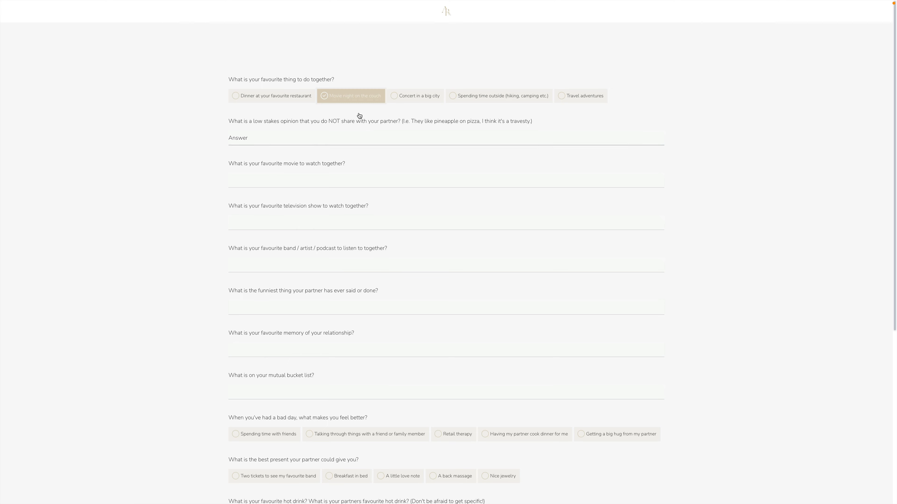
{"action": "left_click", "coordinate": [256, 179]}
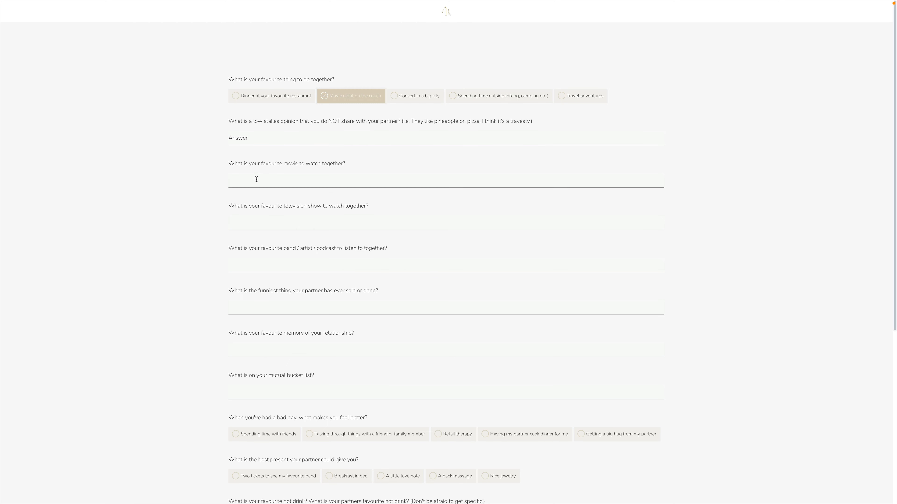
{"action": "type", "text": "Answer 2"}
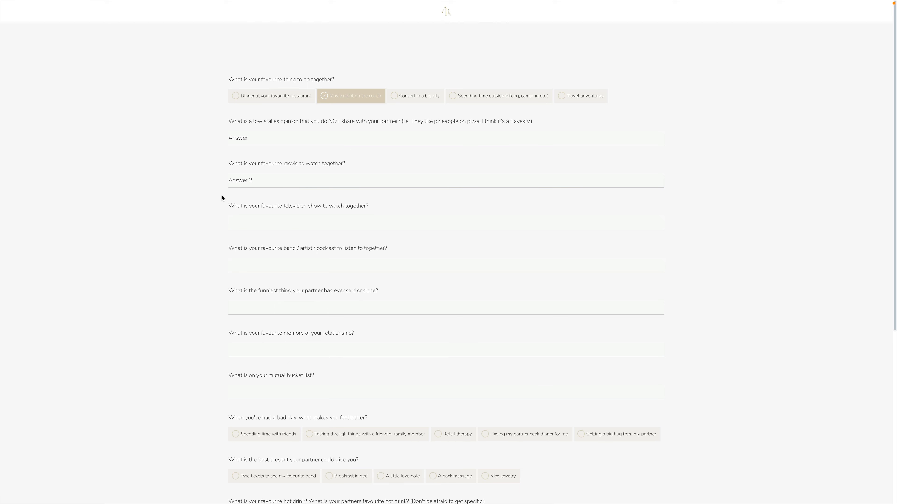
{"action": "scroll", "coordinate": [222, 197], "scroll_direction": "down", "scroll_amount": 7}
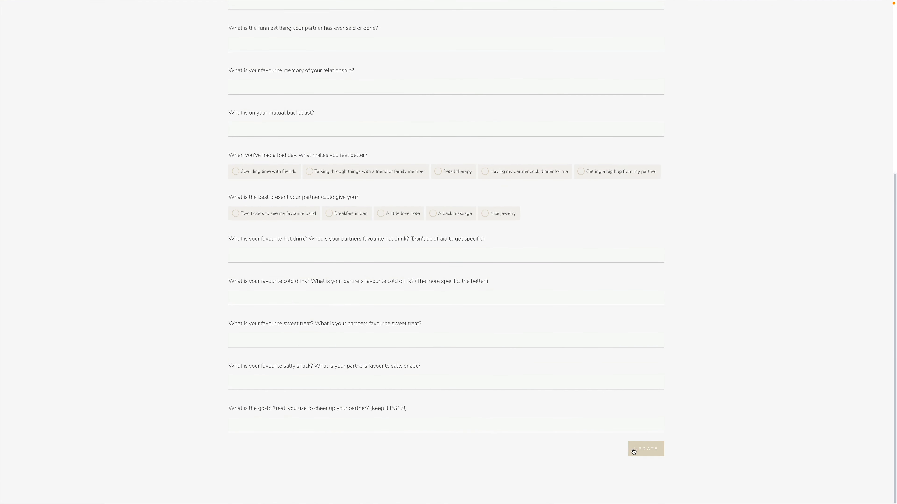
{"action": "left_click", "coordinate": [639, 450]}
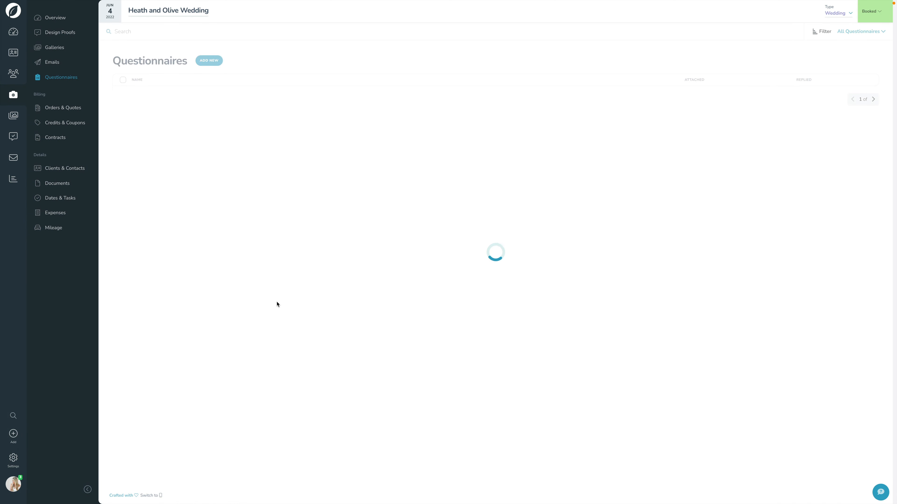
{"action": "left_click", "coordinate": [807, 100]}
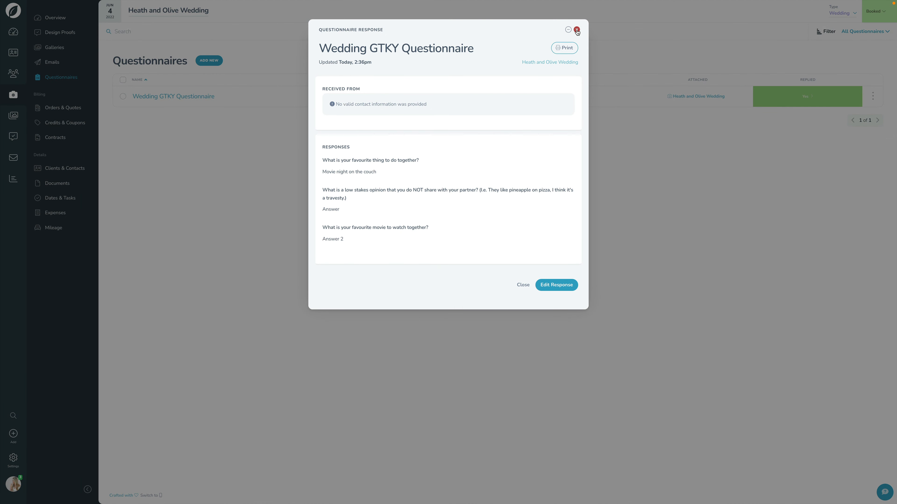
{"action": "left_click", "coordinate": [576, 30]}
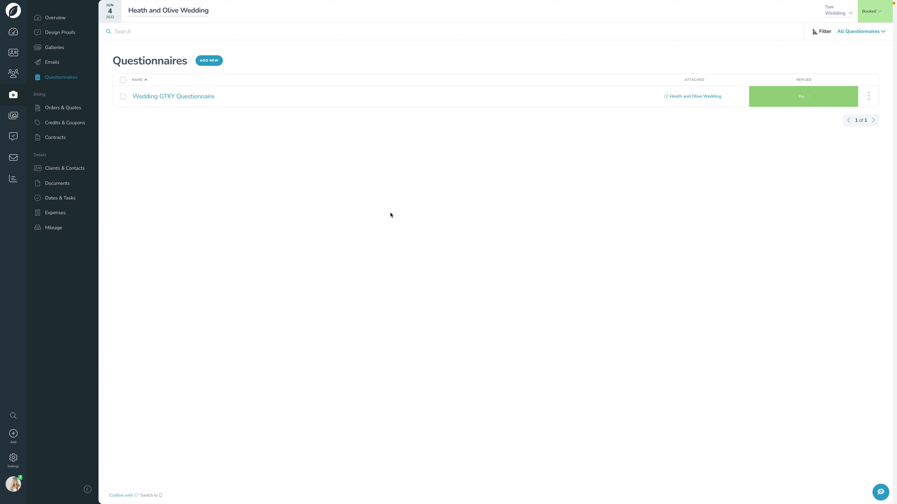
Start a new questionnaire from the dashboard's questionnaires list and look at the leads and shoots it can be attached to
{"action": "left_click", "coordinate": [13, 32]}
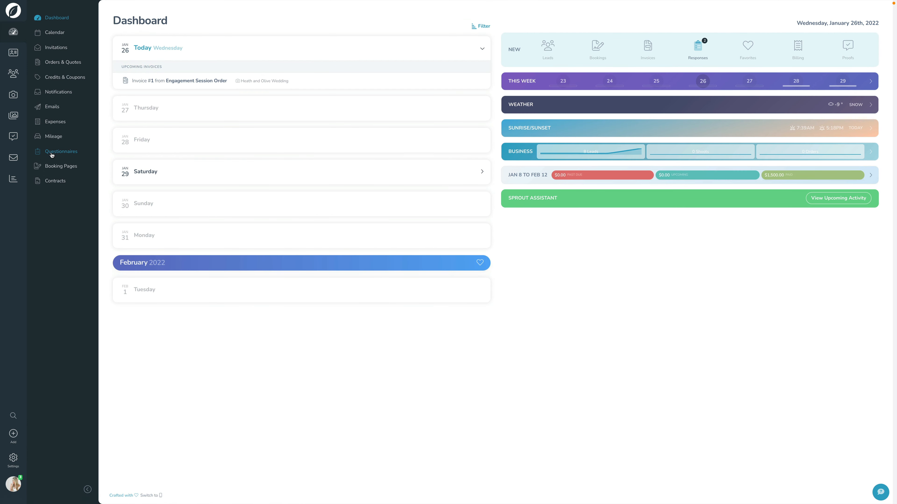
{"action": "left_click", "coordinate": [55, 153]}
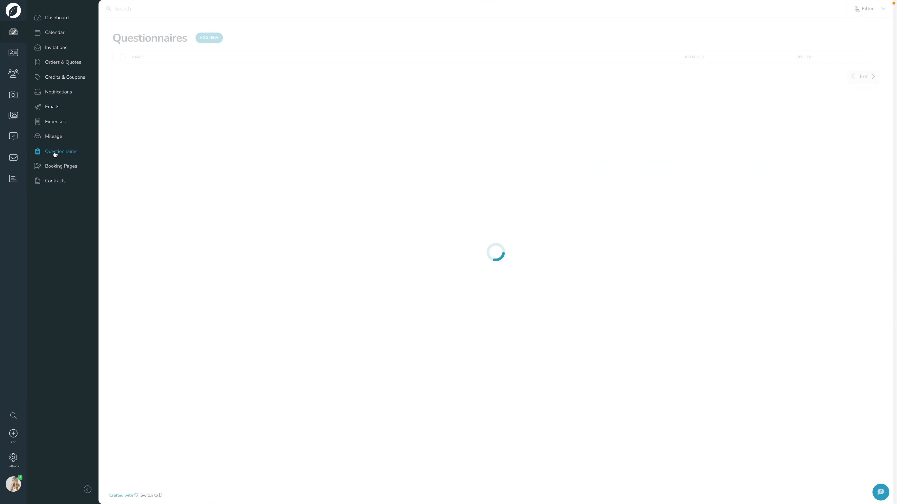
{"action": "left_click", "coordinate": [207, 38]}
{"action": "left_click", "coordinate": [204, 73]}
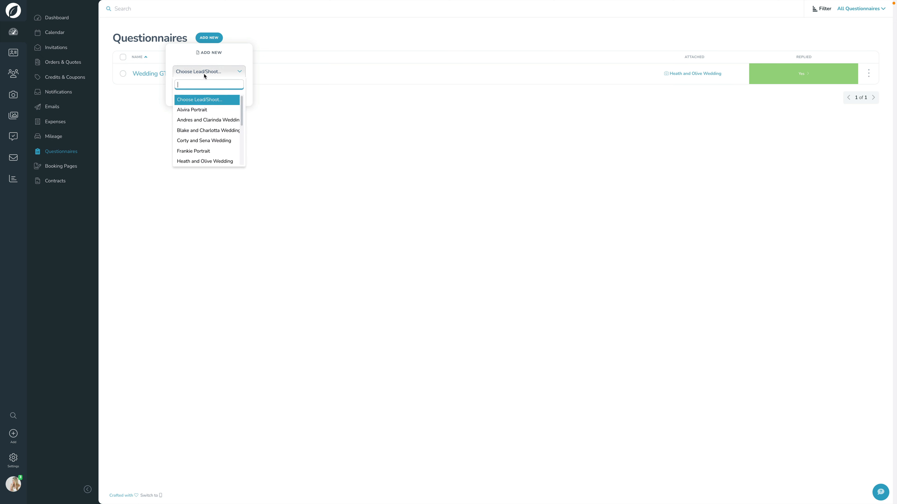
{"action": "left_click", "coordinate": [204, 72]}
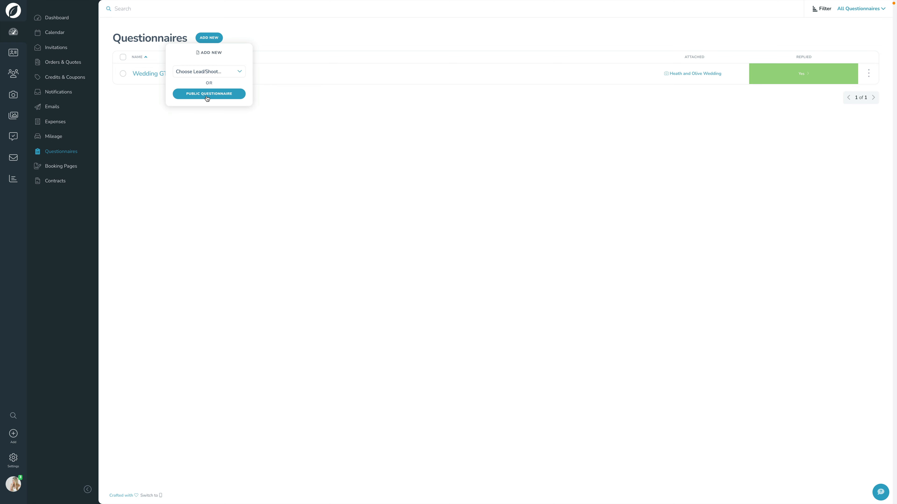
Create a public questionnaire instead of a lead or shoot one, and title it "Survey for Public"
{"action": "left_click", "coordinate": [209, 94]}
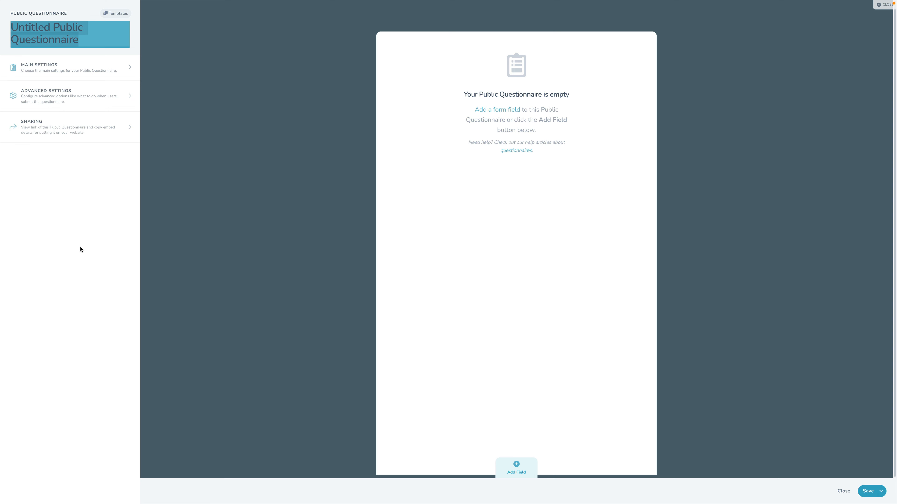
{"action": "type", "text": "Survey for "}
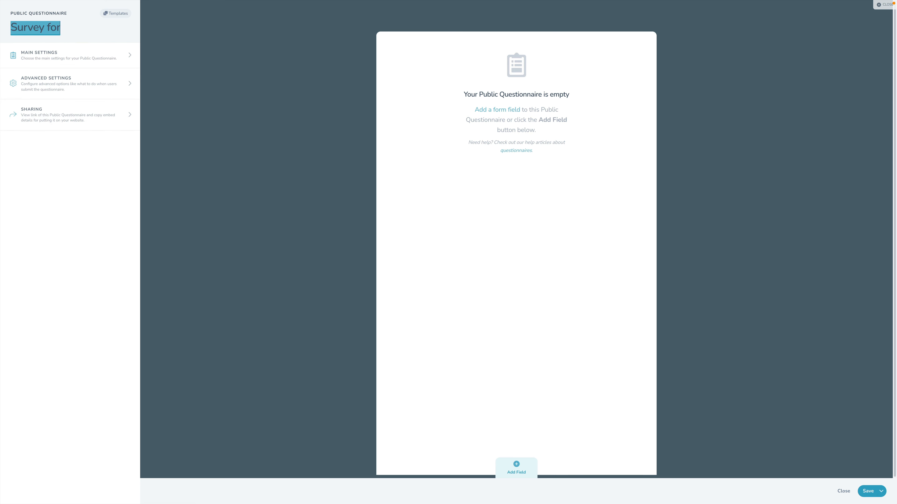
{"action": "type", "text": "Public"}
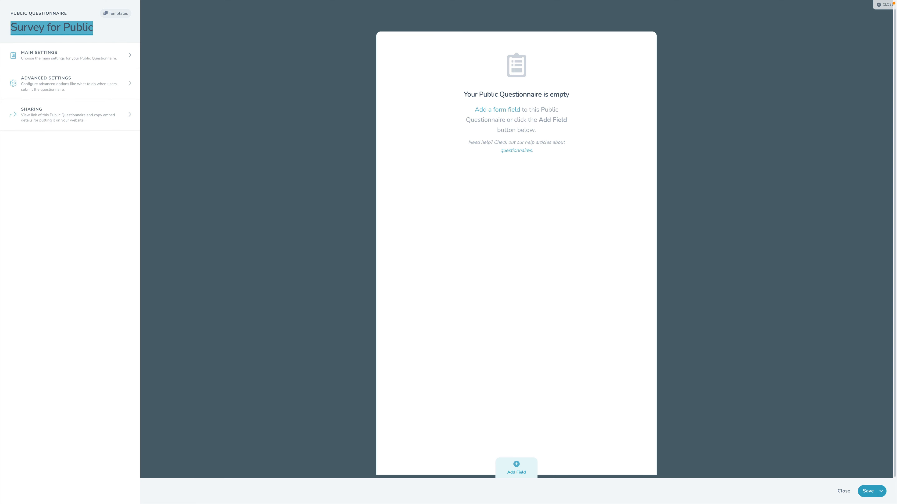
Add a text field asking "What do you love most about me?" to the public questionnaire and save it
{"action": "left_click", "coordinate": [516, 467]}
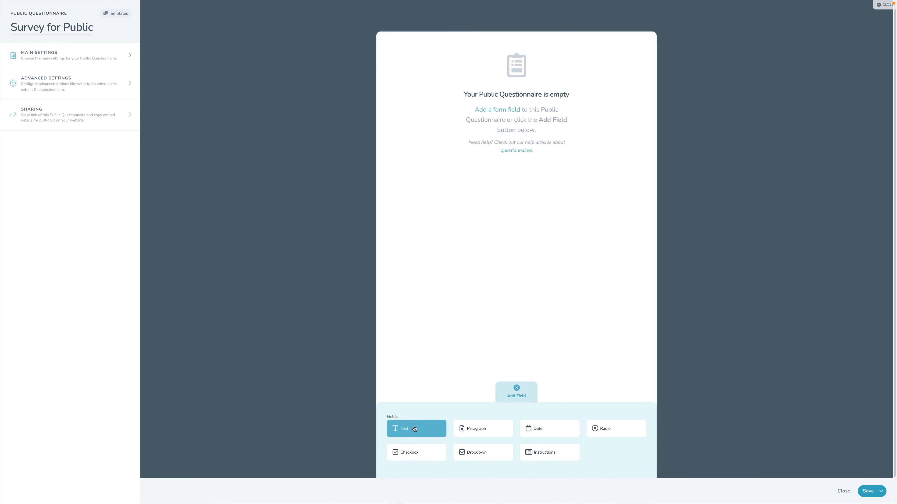
{"action": "left_click", "coordinate": [419, 429]}
{"action": "left_click", "coordinate": [46, 65]}
{"action": "double_click", "coordinate": [46, 65]}
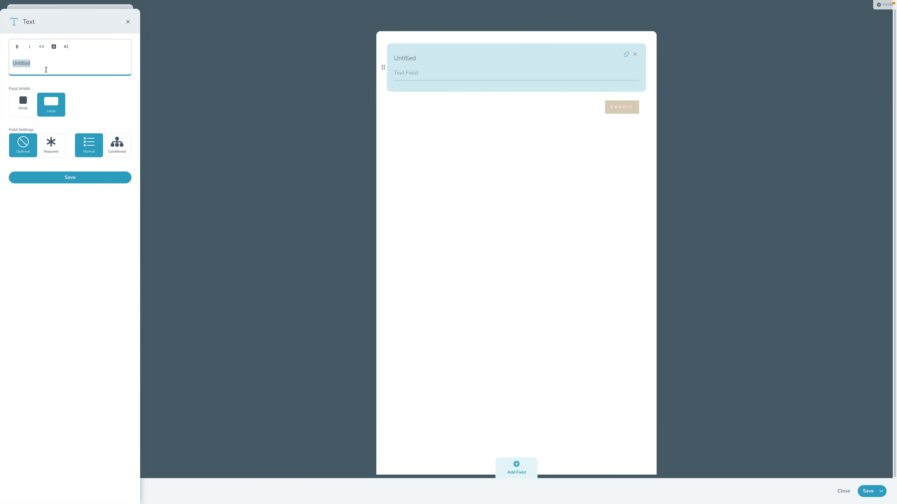
{"action": "type", "text": "What do you love most about me?"}
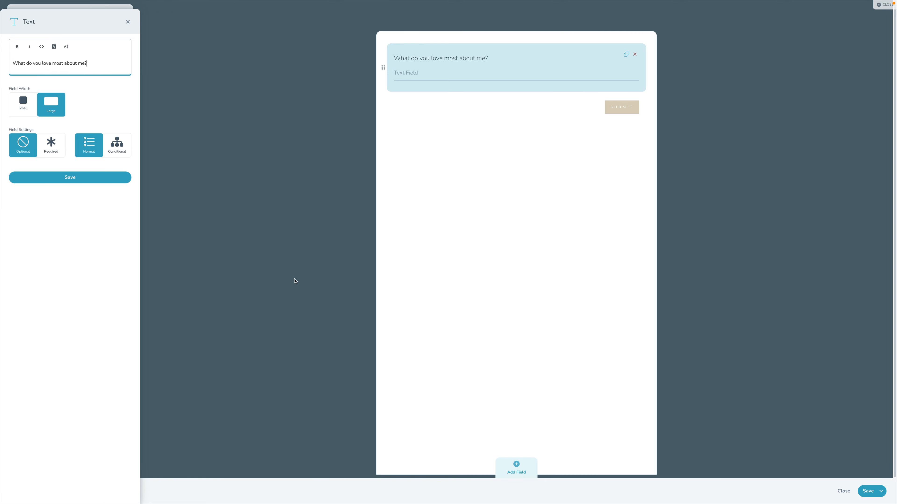
{"action": "left_click", "coordinate": [868, 491]}
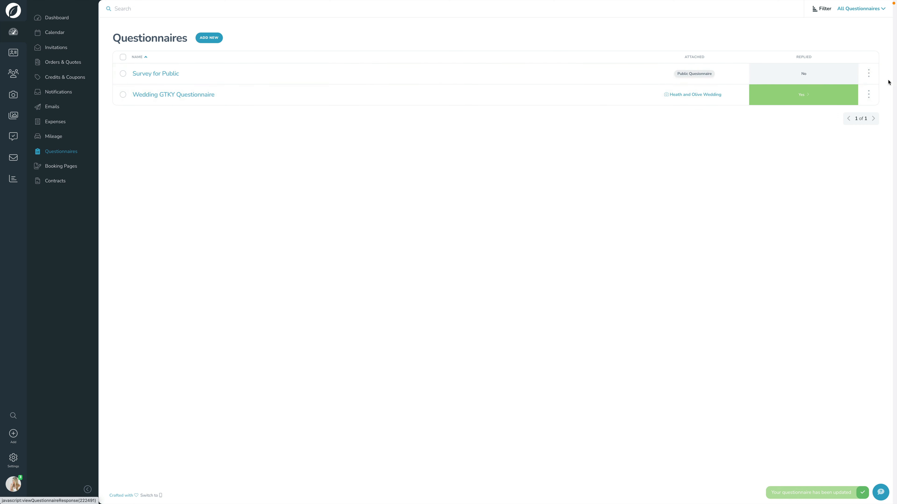
View the Survey for Public questionnaire as a respondent and enter "Answer" for its question
{"action": "left_click", "coordinate": [868, 76]}
{"action": "left_click", "coordinate": [825, 109]}
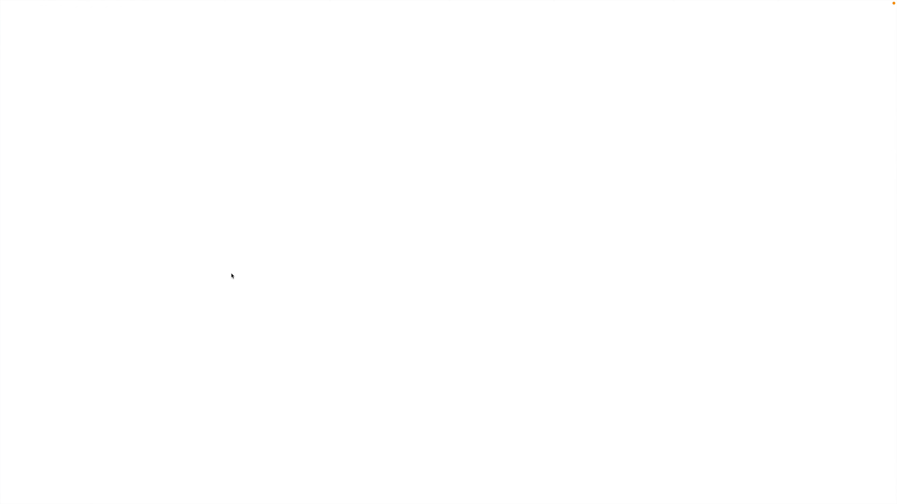
{"action": "left_click", "coordinate": [255, 95]}
{"action": "type", "text": "Answer"}
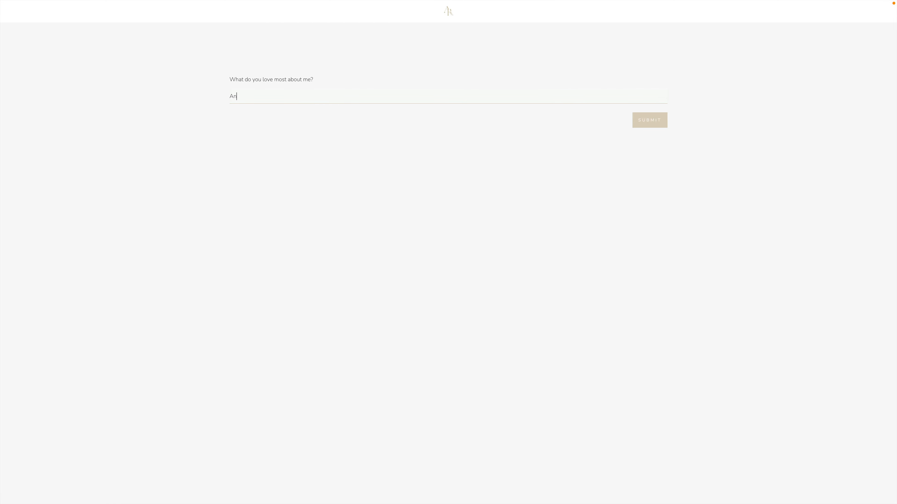